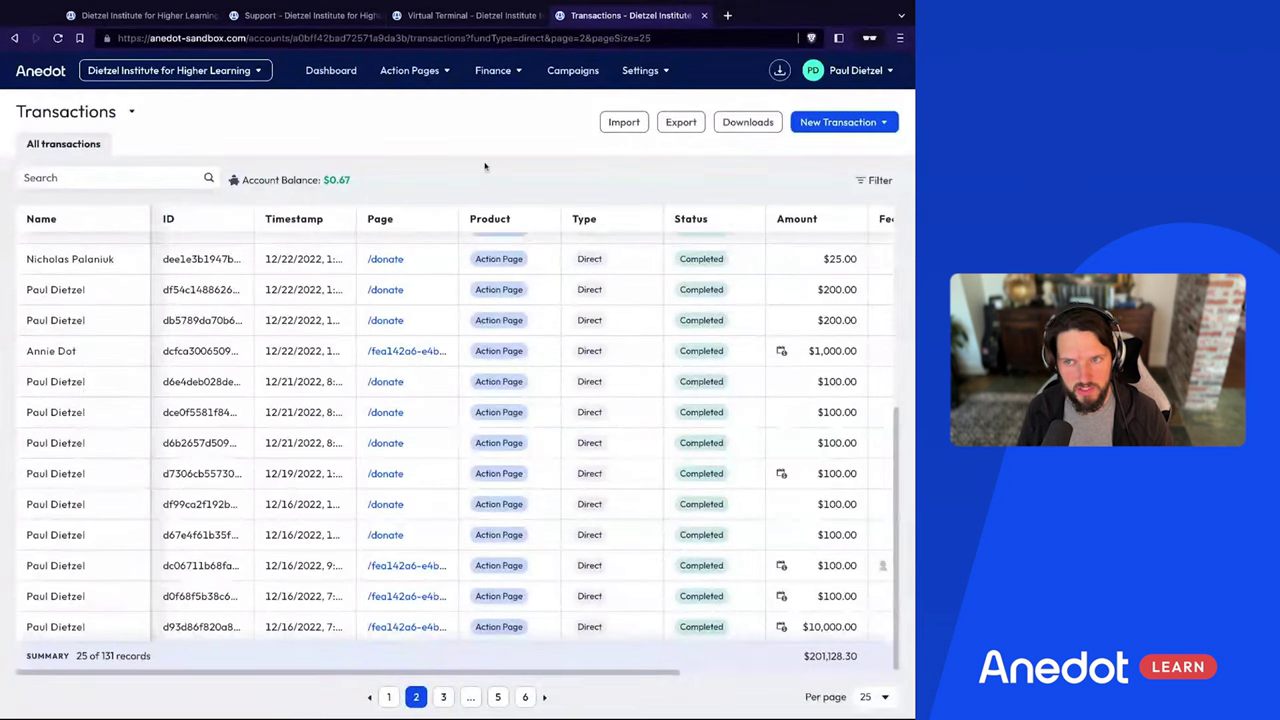
Review the Finance Entries ledger, then return to page 1 of the Transactions list
{"action": "left_click", "coordinate": [497, 76]}
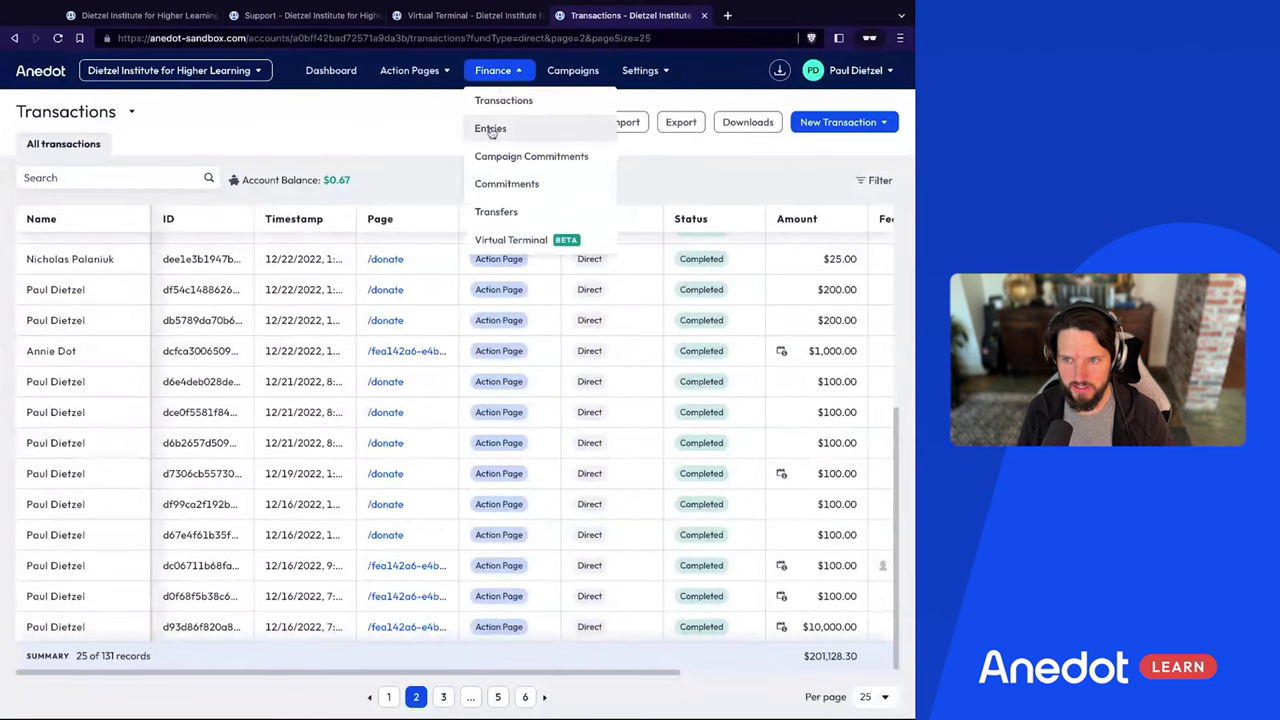
{"action": "left_click", "coordinate": [491, 130]}
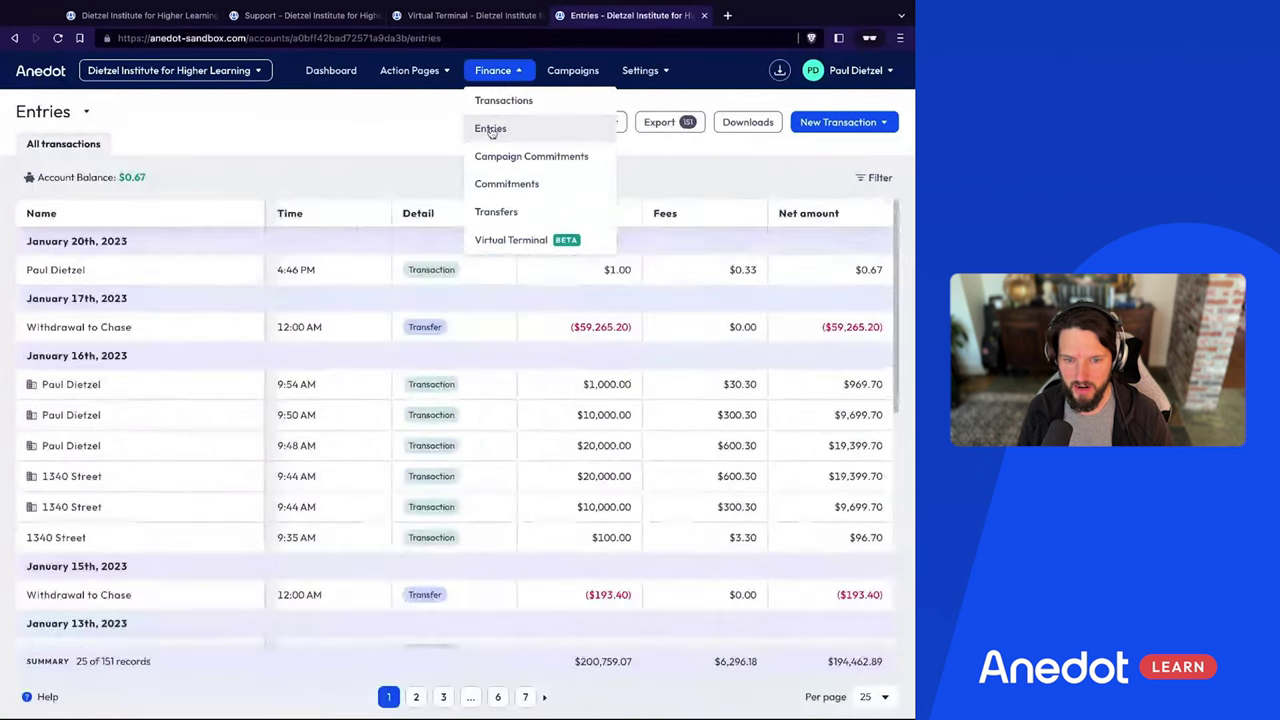
{"action": "scroll", "coordinate": [145, 420], "scroll_direction": "down", "scroll_amount": 1}
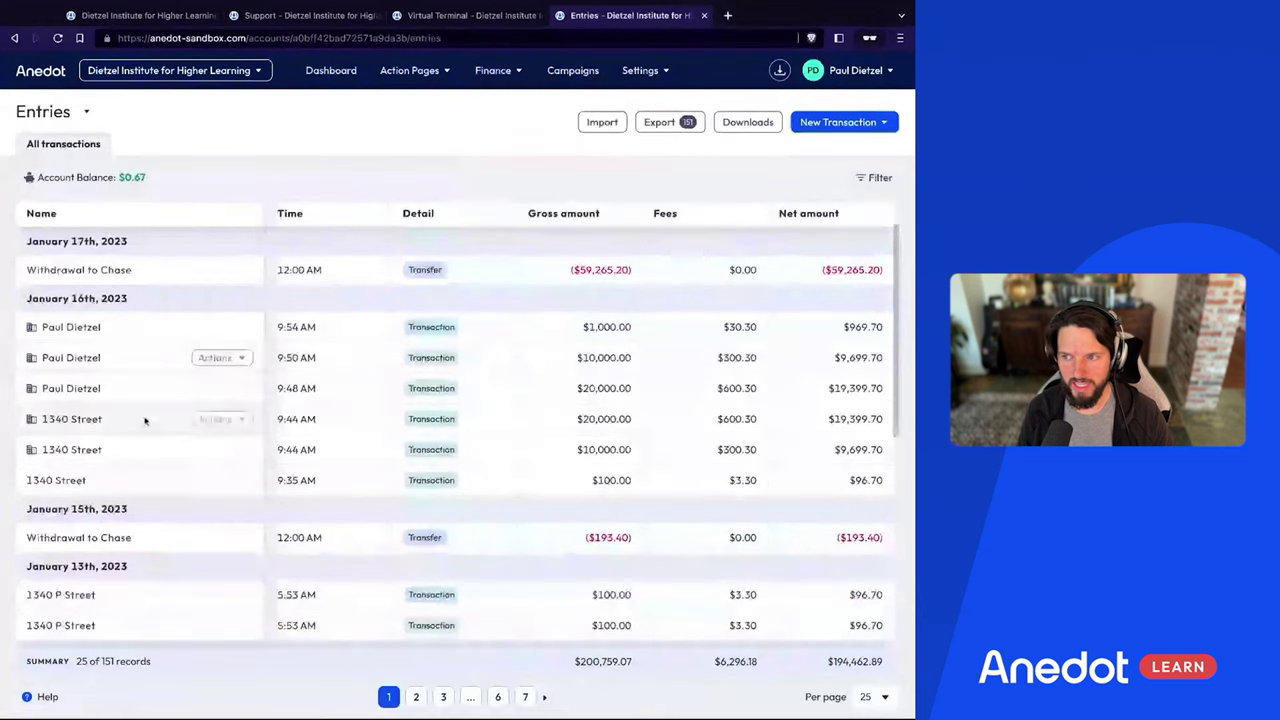
{"action": "scroll", "coordinate": [145, 420], "scroll_direction": "up", "scroll_amount": 1}
{"action": "scroll", "coordinate": [145, 420], "scroll_direction": "up", "scroll_amount": 2}
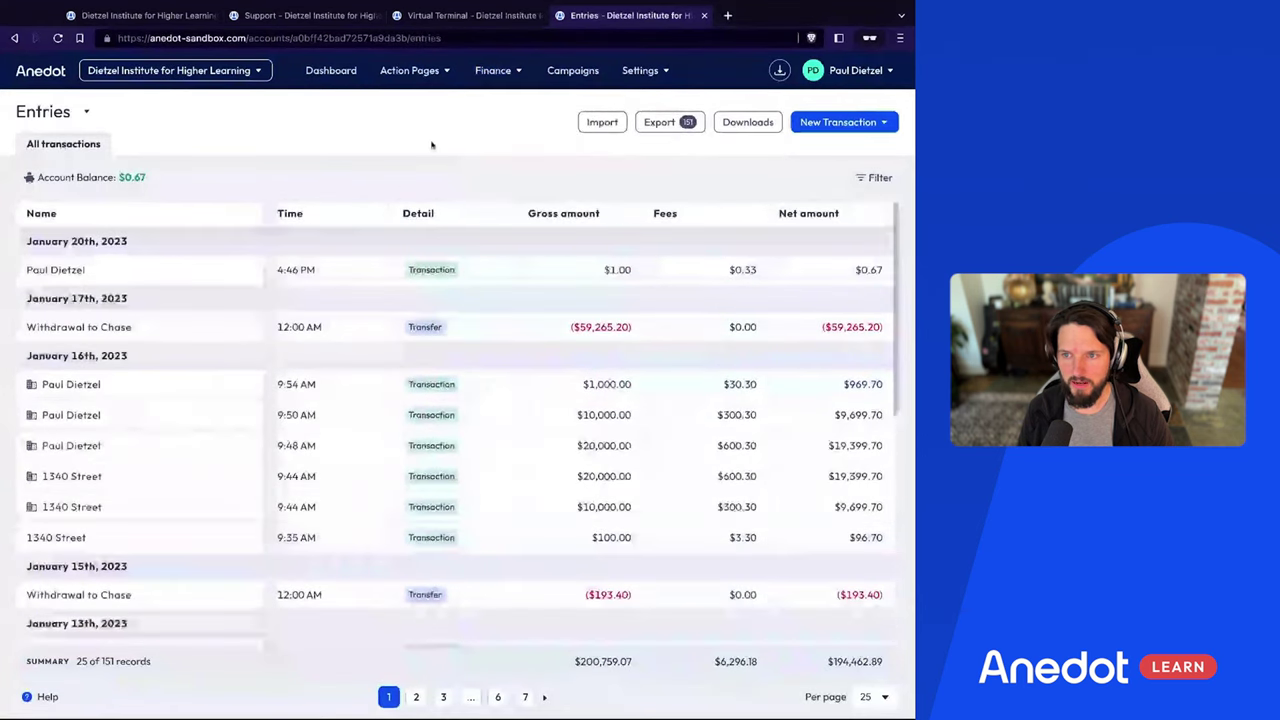
{"action": "mouse_move", "coordinate": [493, 72]}
{"action": "left_click", "coordinate": [487, 104]}
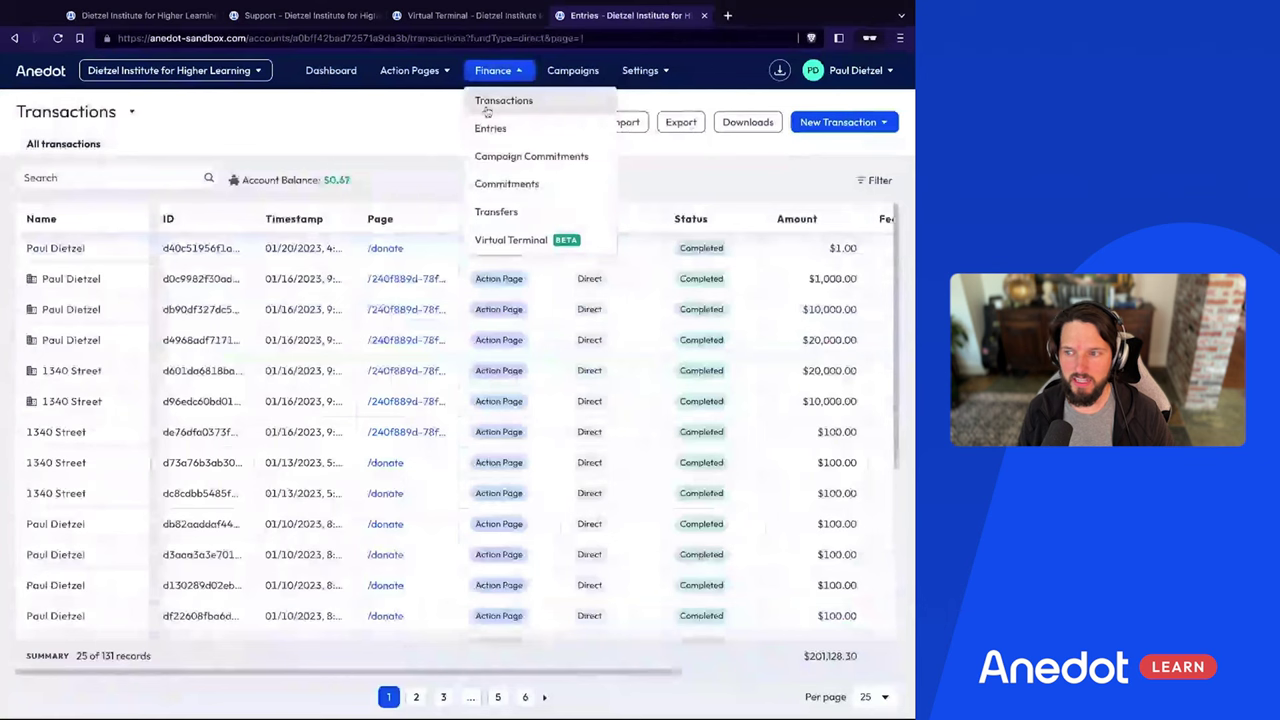
Scan page 1's Fees, Vendor and Net Amount columns, then go to page 2
{"action": "scroll", "coordinate": [584, 404], "scroll_direction": "down", "scroll_amount": 2}
{"action": "scroll", "coordinate": [584, 404], "scroll_direction": "right", "scroll_amount": 2}
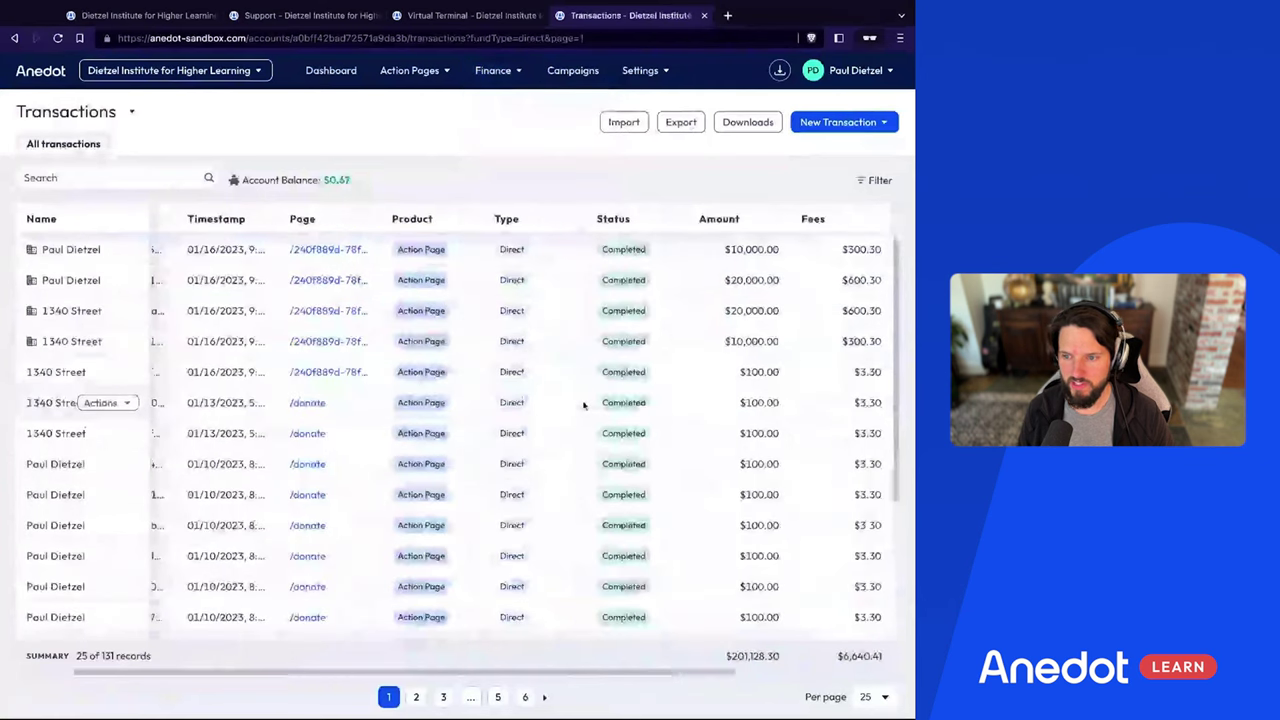
{"action": "scroll", "coordinate": [584, 404], "scroll_direction": "right", "scroll_amount": 4}
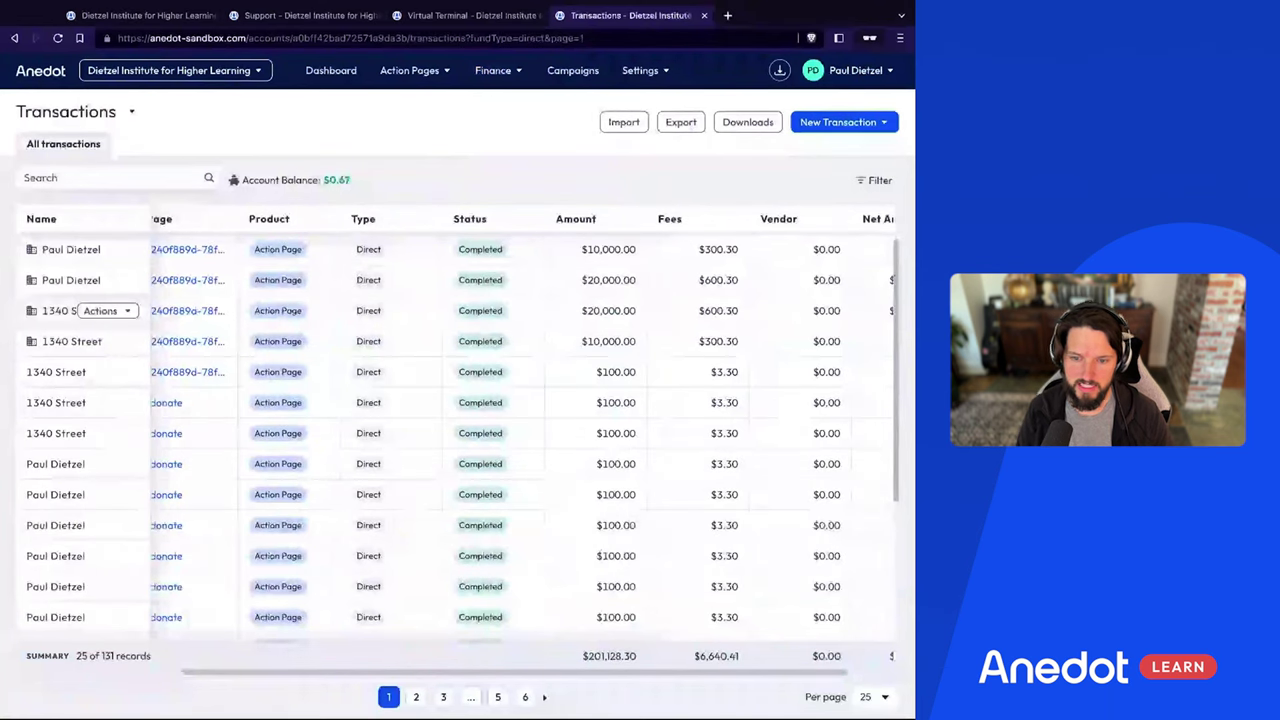
{"action": "scroll", "coordinate": [462, 438], "scroll_direction": "down", "scroll_amount": 2}
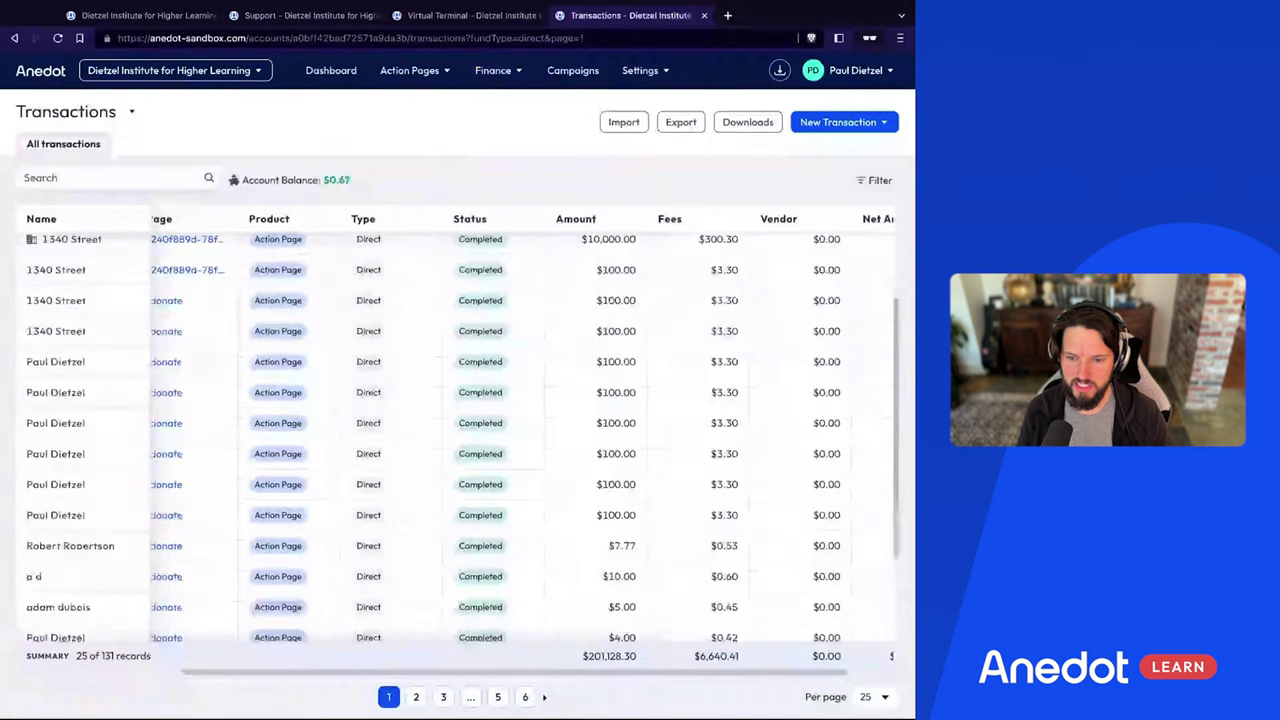
{"action": "scroll", "coordinate": [560, 515], "scroll_direction": "down", "scroll_amount": 4}
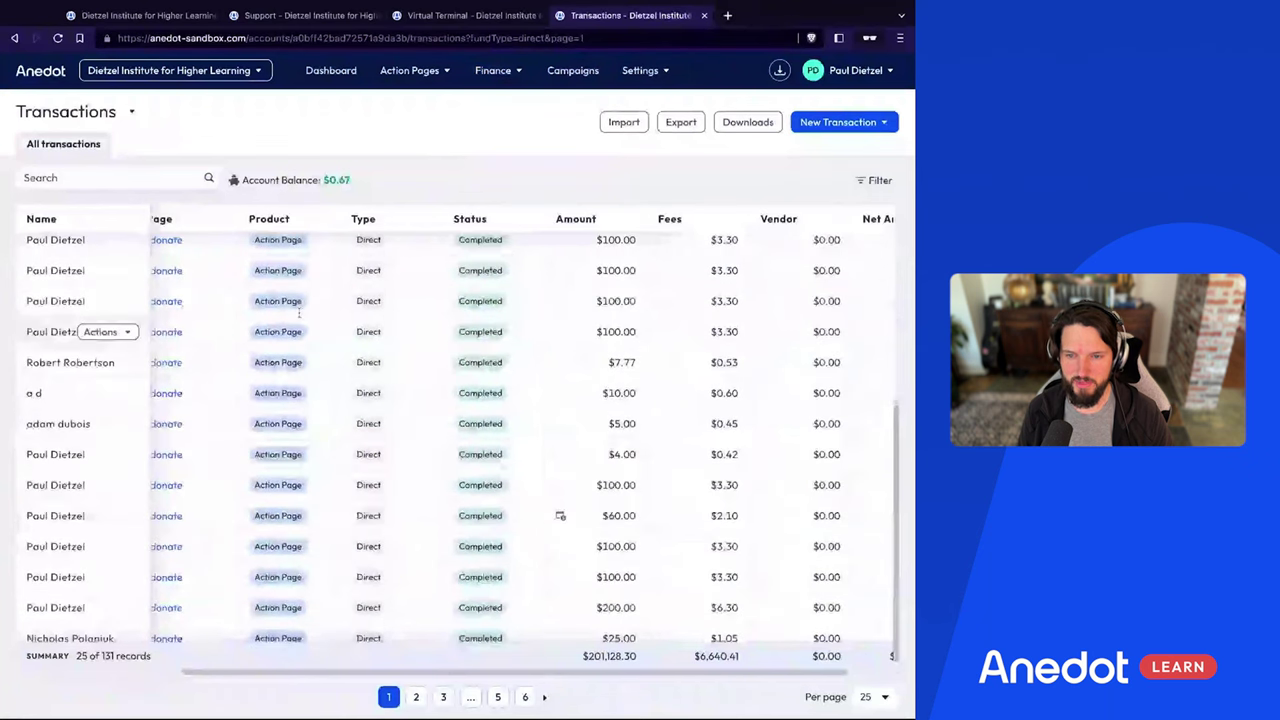
{"action": "scroll", "coordinate": [295, 300], "scroll_direction": "up", "scroll_amount": 5}
{"action": "scroll", "coordinate": [288, 280], "scroll_direction": "down", "scroll_amount": 3}
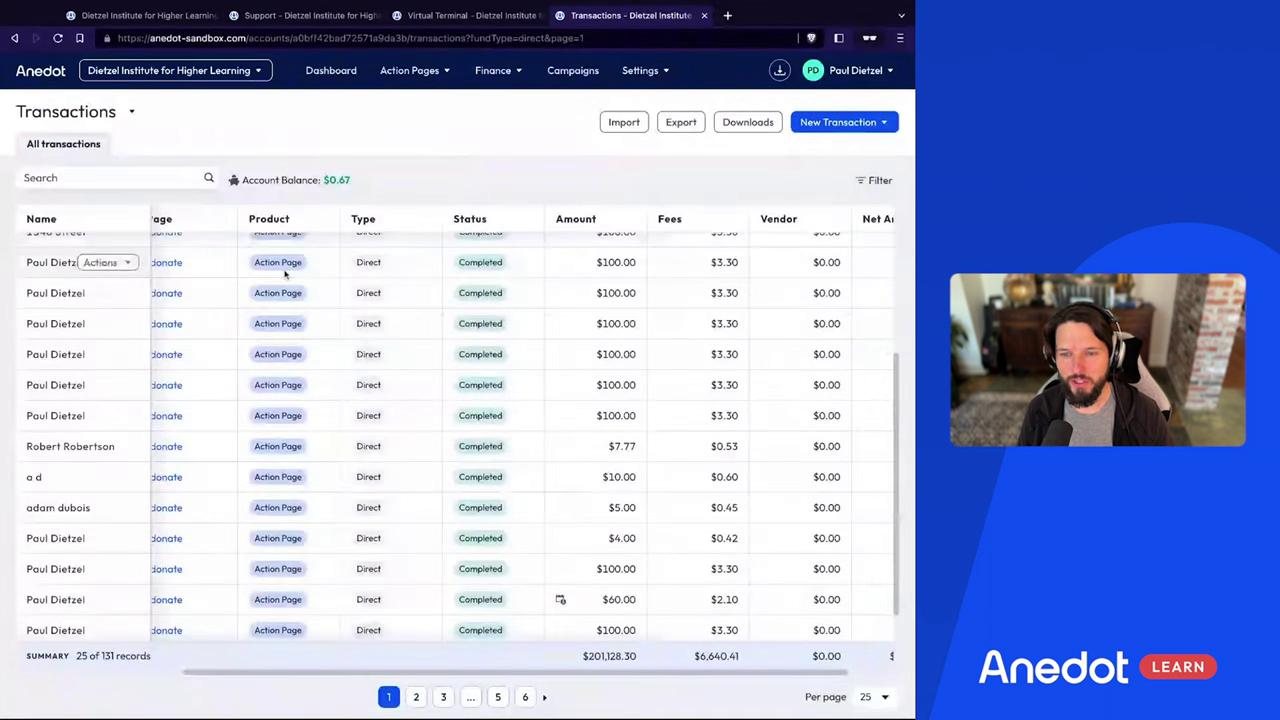
{"action": "scroll", "coordinate": [285, 273], "scroll_direction": "down", "scroll_amount": 2}
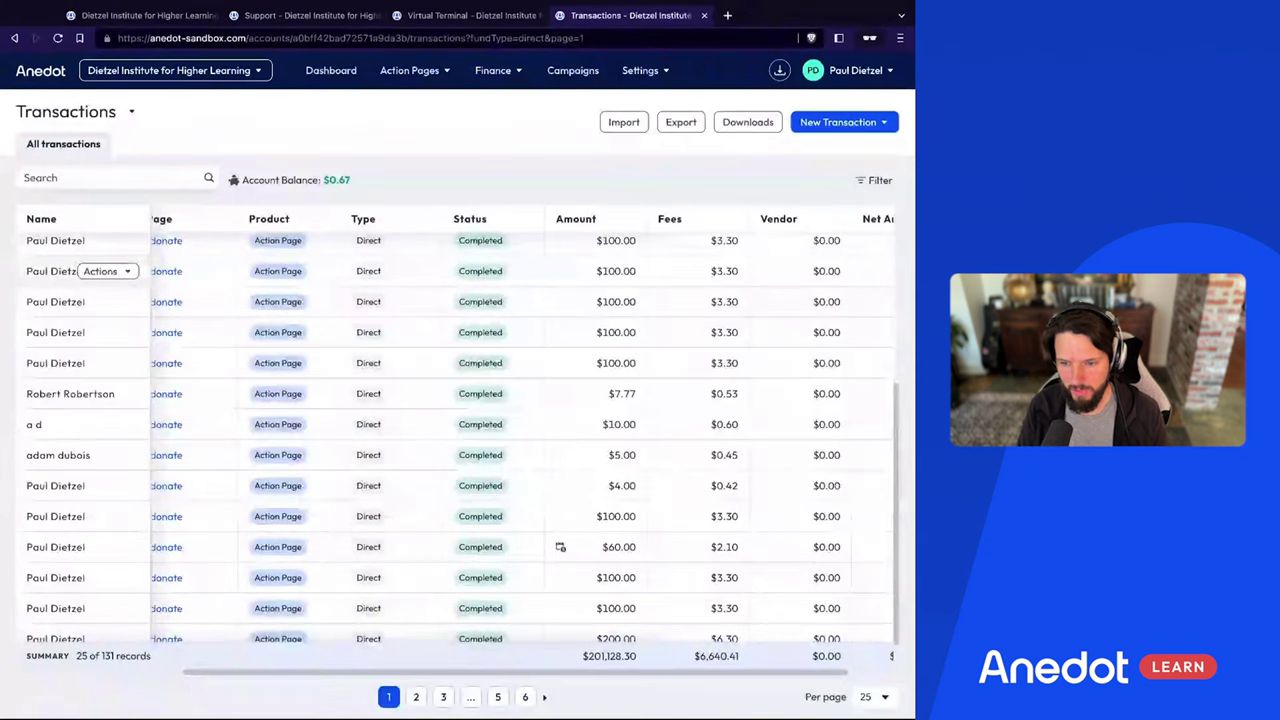
{"action": "scroll", "coordinate": [402, 281], "scroll_direction": "up", "scroll_amount": 1}
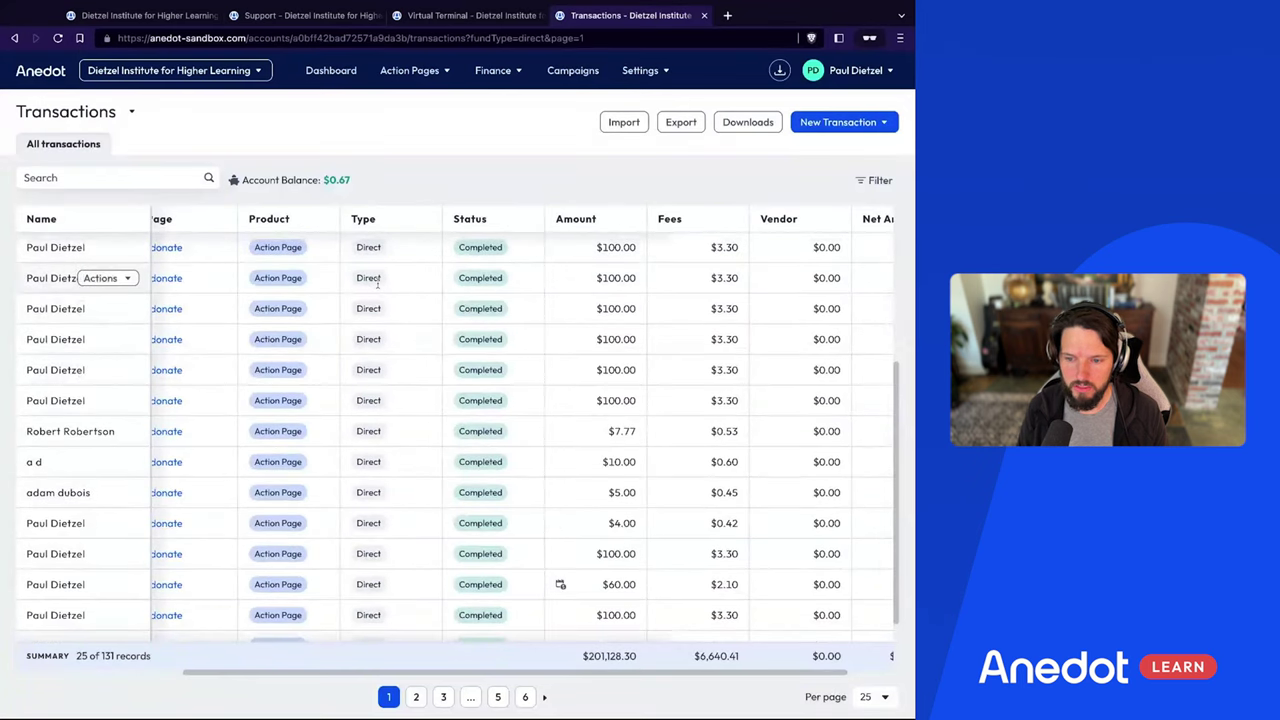
{"action": "scroll", "coordinate": [379, 321], "scroll_direction": "down", "scroll_amount": 1}
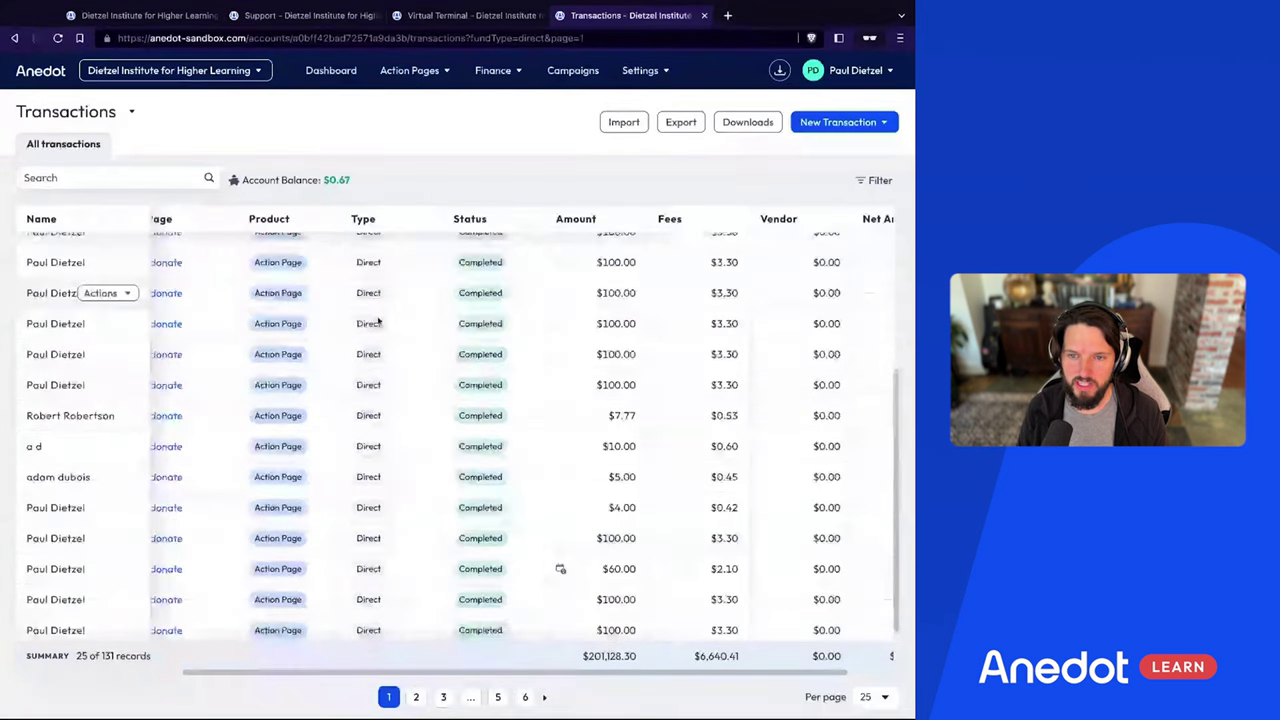
{"action": "scroll", "coordinate": [375, 328], "scroll_direction": "down", "scroll_amount": 2}
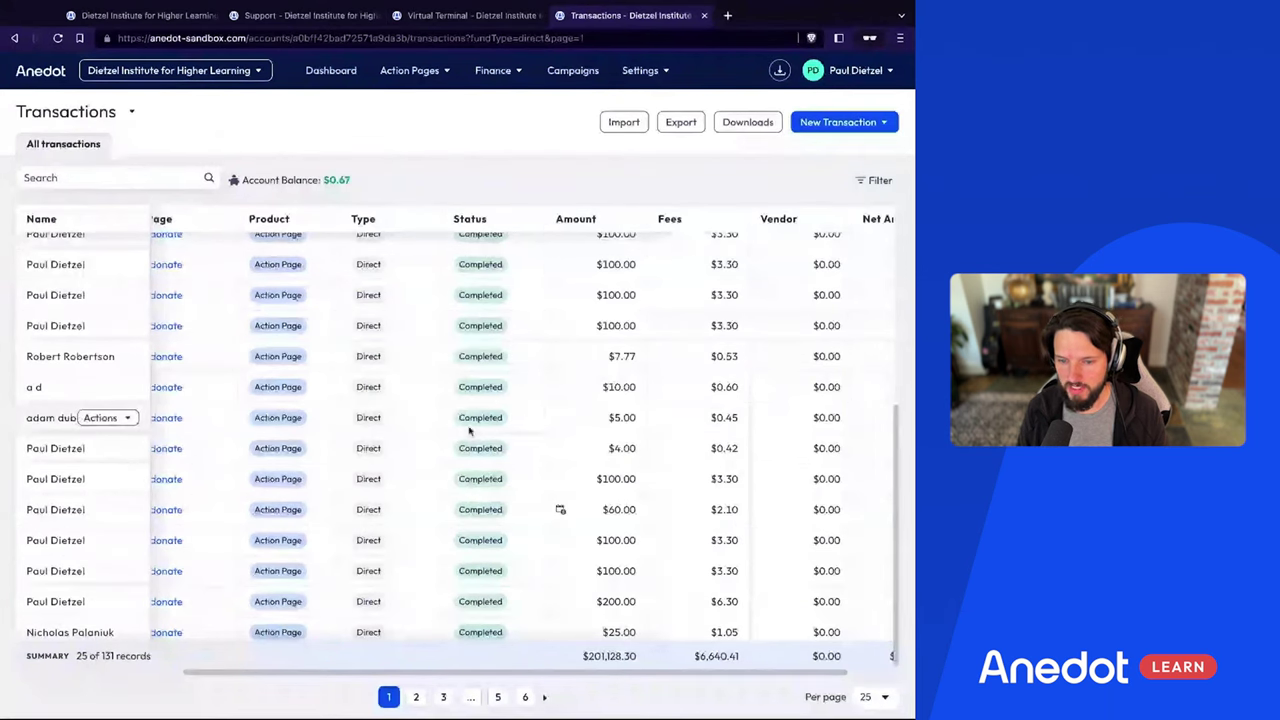
{"action": "scroll", "coordinate": [525, 446], "scroll_direction": "down", "scroll_amount": 1}
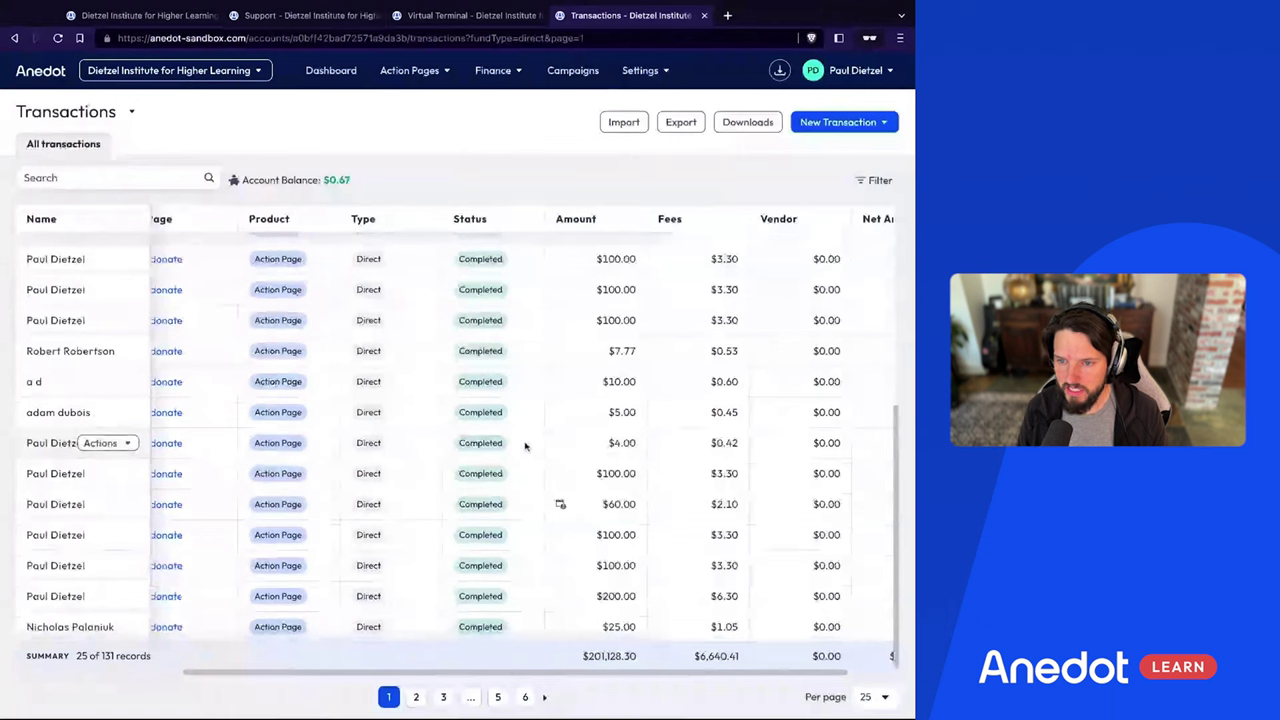
{"action": "left_click", "coordinate": [416, 697]}
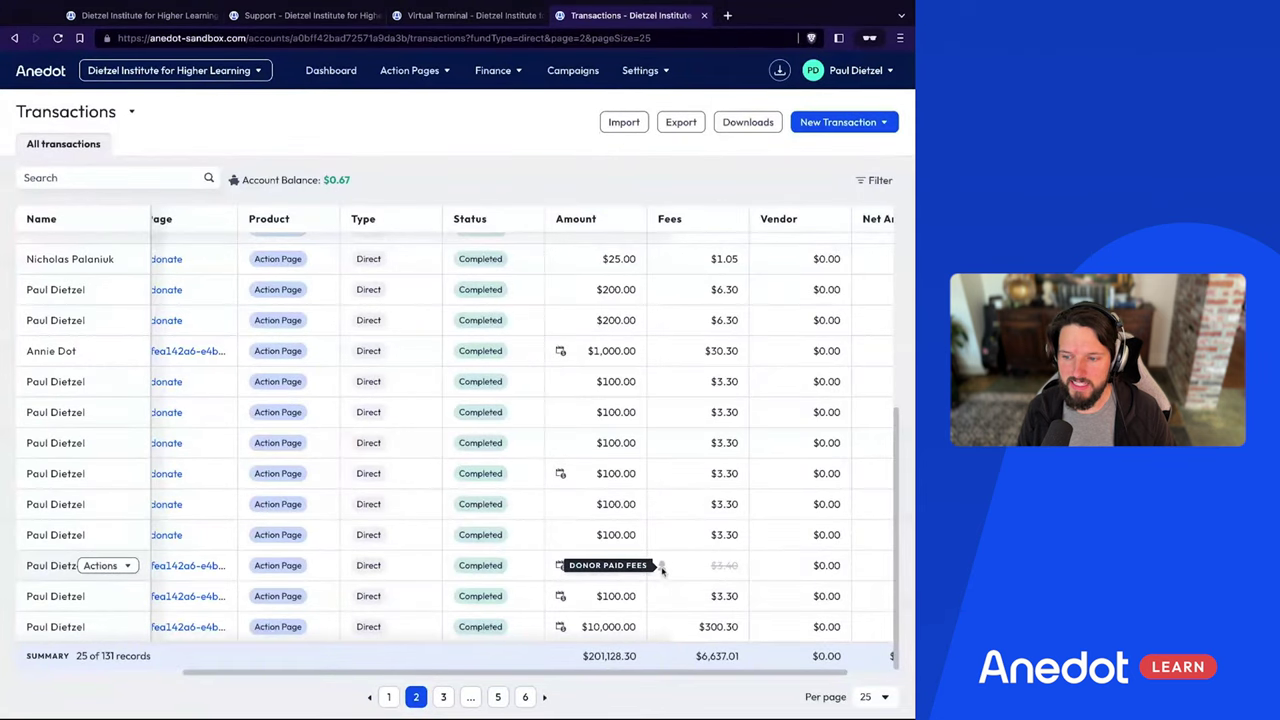
Check the donor-paid fees on page 2's $100 donations, then switch to the Virtual Terminal
{"action": "scroll", "coordinate": [731, 575], "scroll_direction": "right", "scroll_amount": 2}
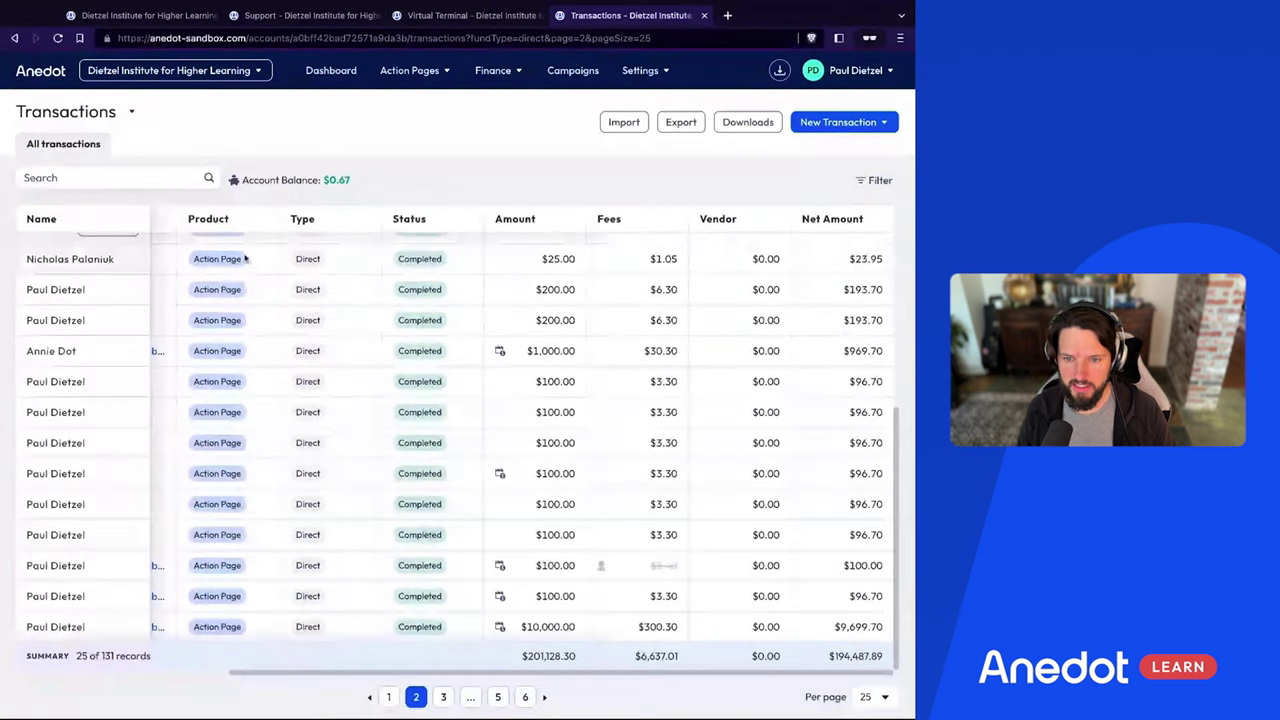
{"action": "scroll", "coordinate": [217, 389], "scroll_direction": "left", "scroll_amount": 5}
{"action": "scroll", "coordinate": [217, 389], "scroll_direction": "left", "scroll_amount": 2}
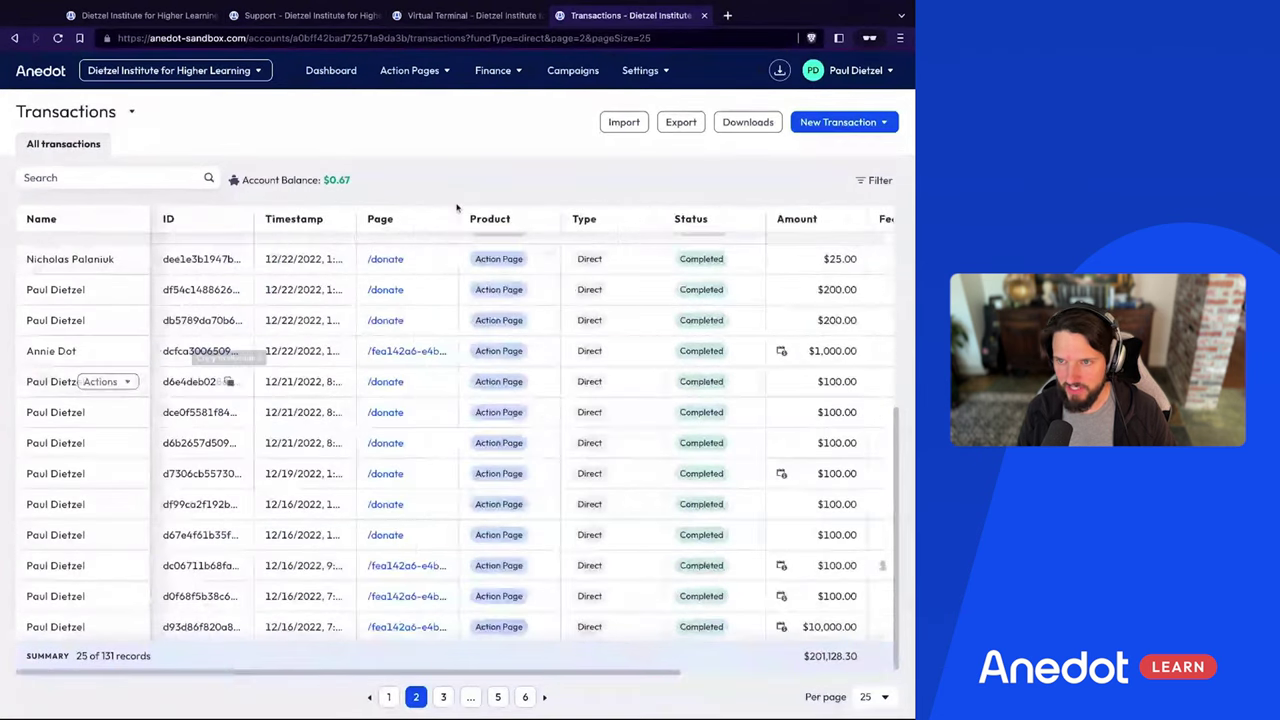
{"action": "left_click", "coordinate": [495, 70]}
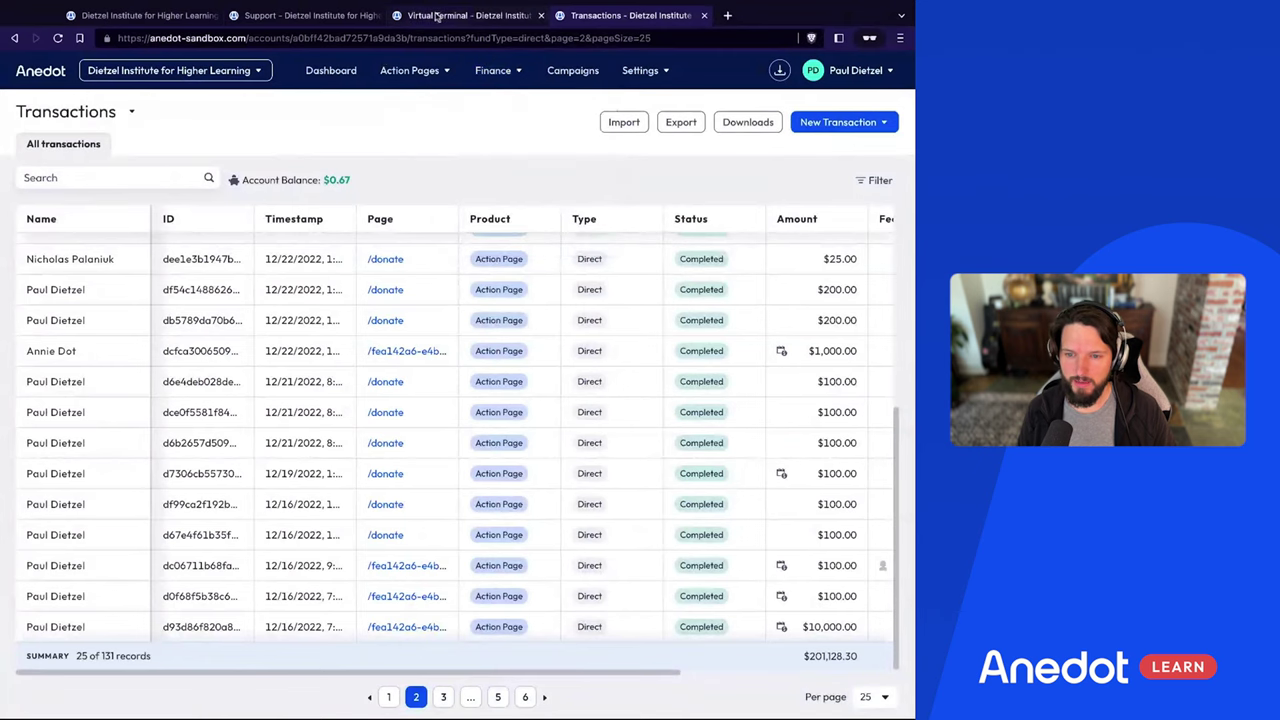
{"action": "left_click", "coordinate": [470, 15]}
Choose Main Donation Page as the Virtual Terminal's donation page
{"action": "left_click", "coordinate": [275, 124]}
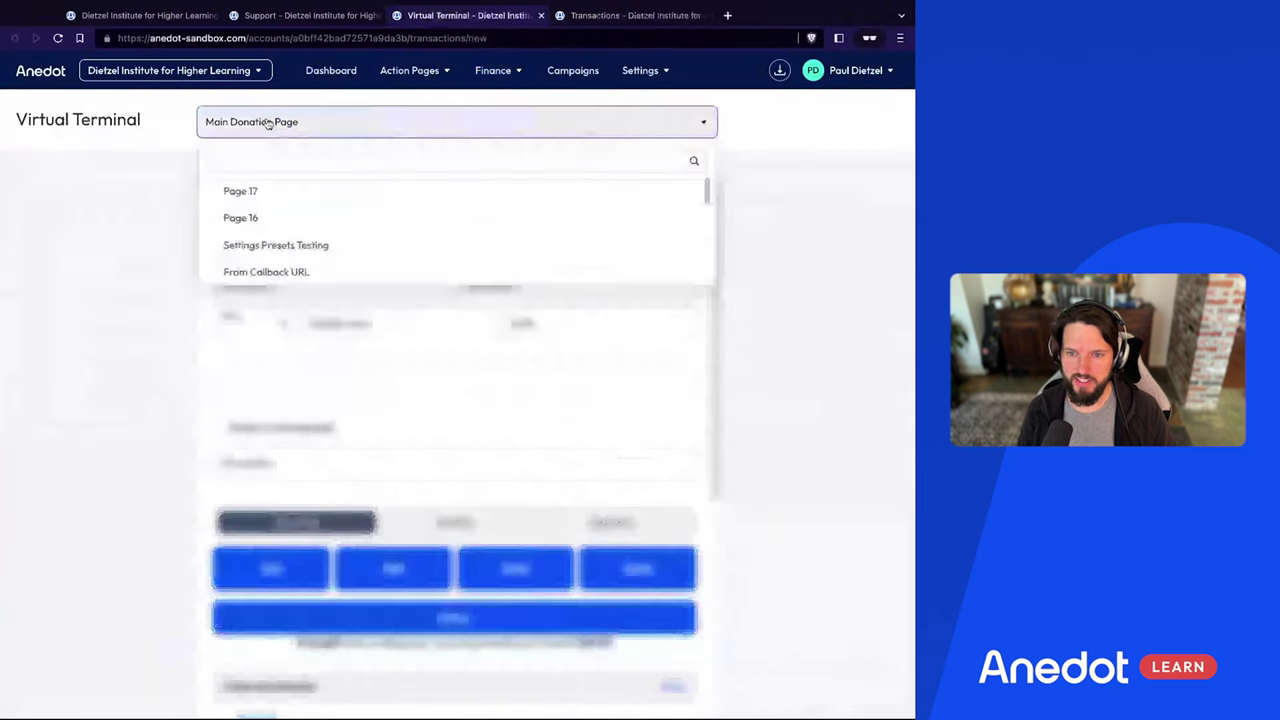
{"action": "scroll", "coordinate": [277, 257], "scroll_direction": "down", "scroll_amount": 5}
{"action": "scroll", "coordinate": [277, 257], "scroll_direction": "down", "scroll_amount": 5}
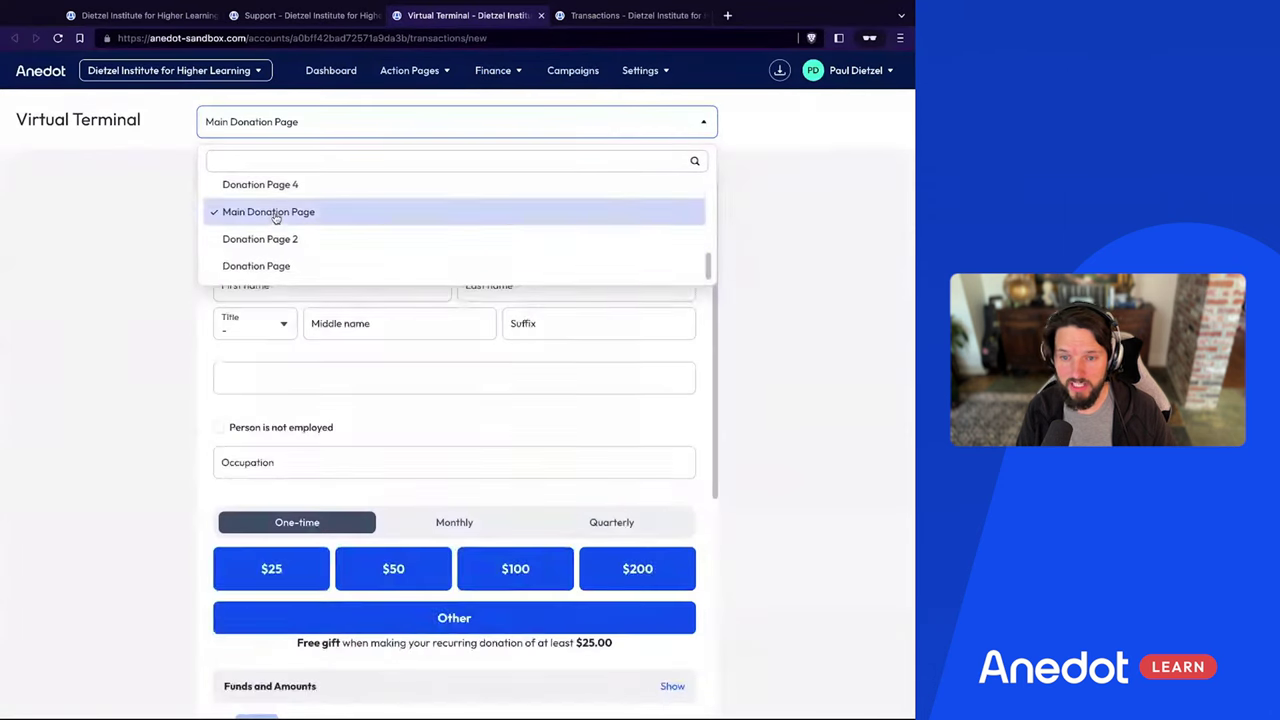
{"action": "left_click", "coordinate": [276, 214]}
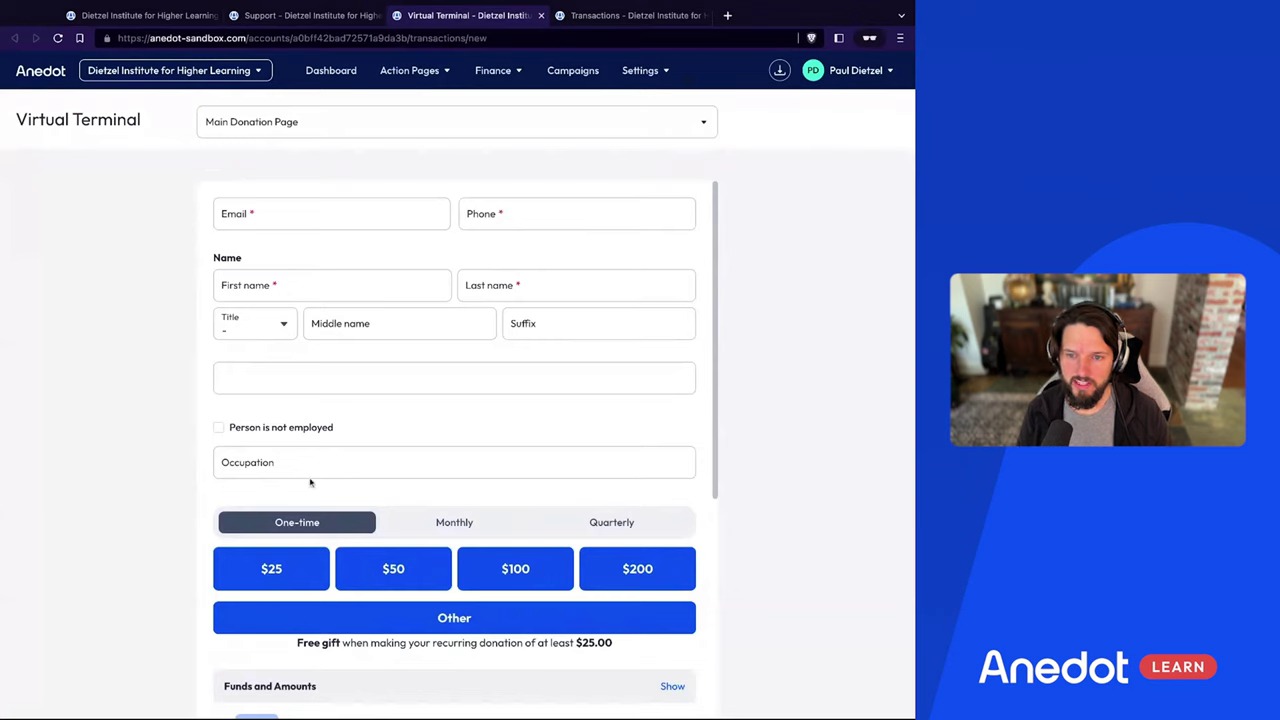
Enter the donor's e-mail and autofill their saved address and occupation Design
{"action": "left_click", "coordinate": [256, 208]}
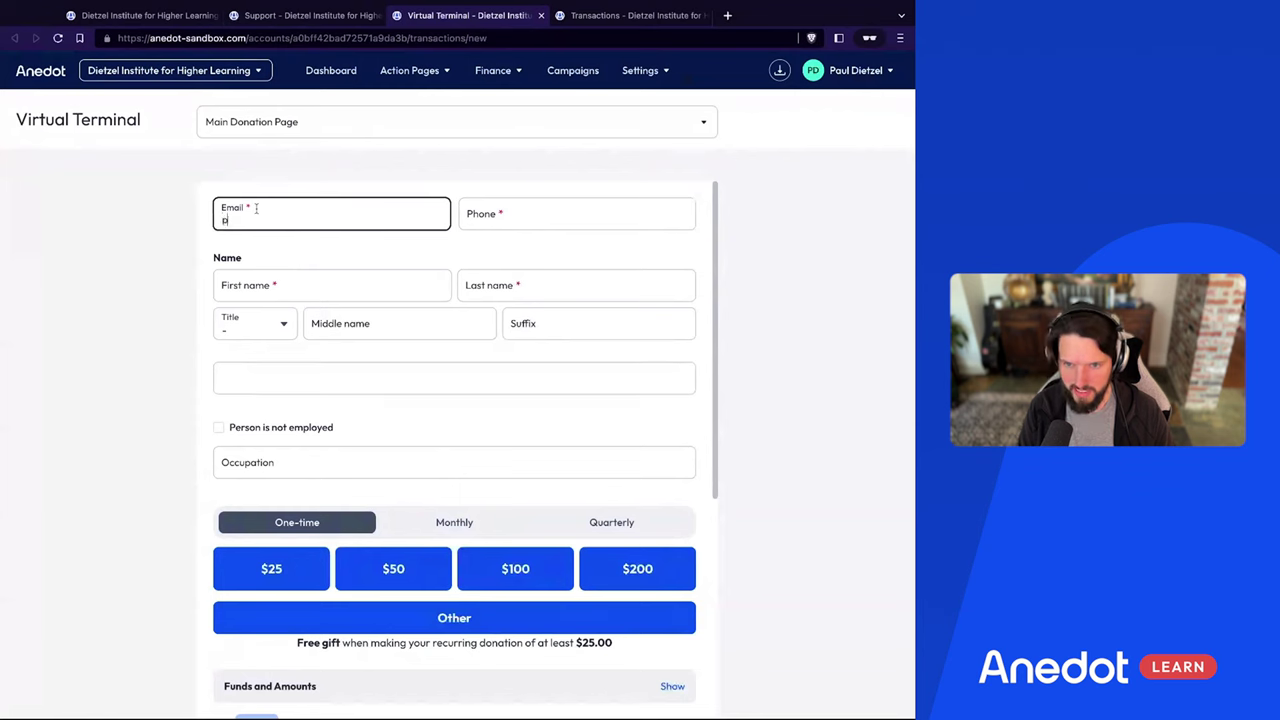
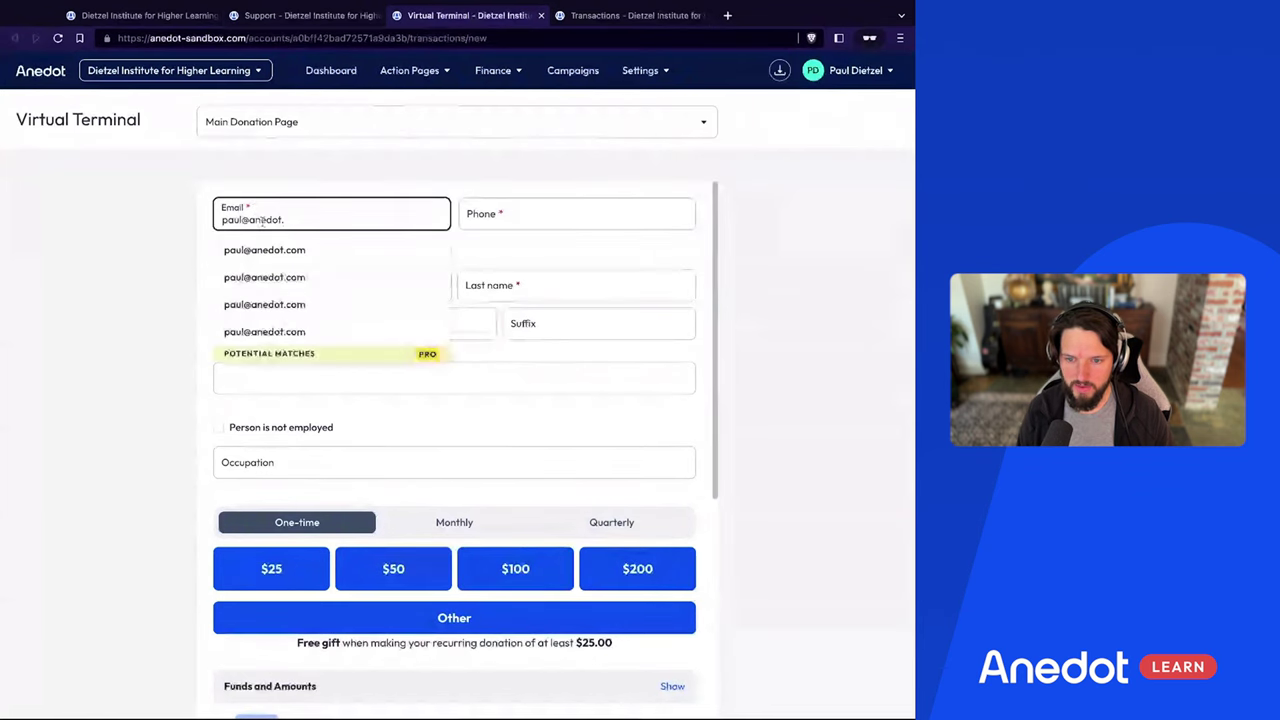
{"action": "left_click", "coordinate": [257, 332]}
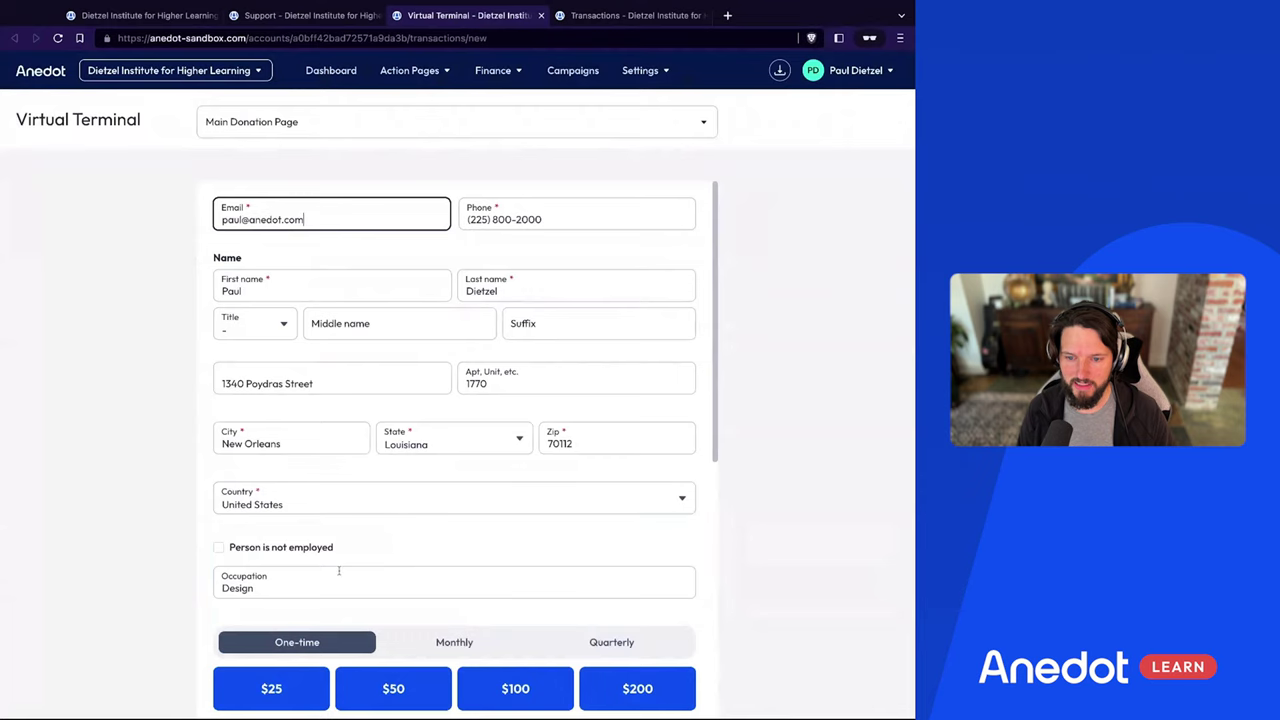
Select a one-time $100 donation amount
{"action": "scroll", "coordinate": [335, 555], "scroll_direction": "down", "scroll_amount": 1}
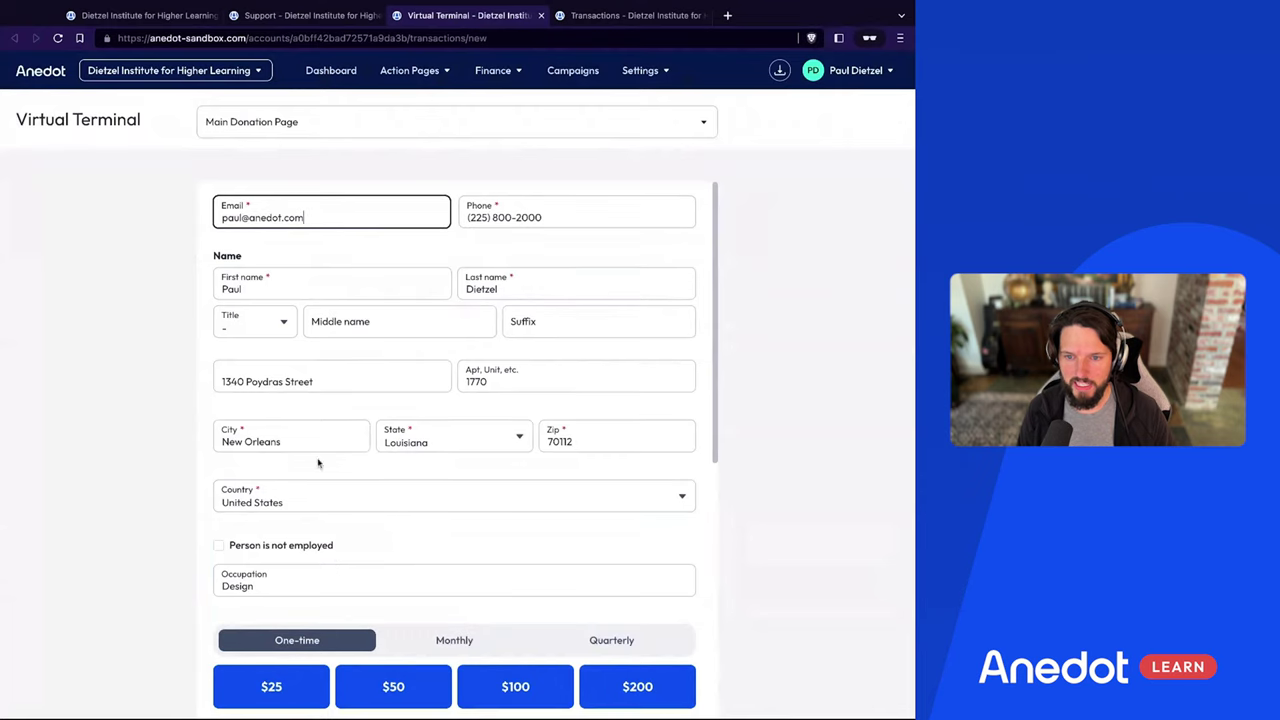
{"action": "scroll", "coordinate": [314, 363], "scroll_direction": "down", "scroll_amount": 2}
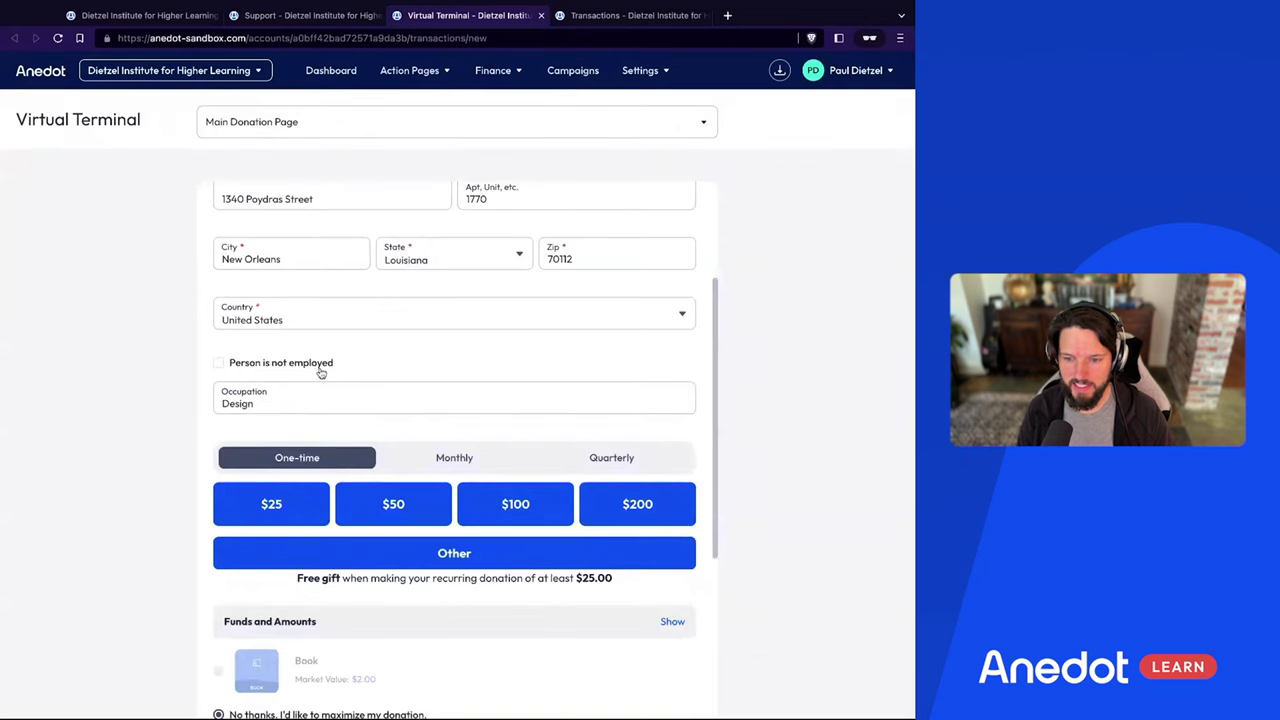
{"action": "scroll", "coordinate": [338, 446], "scroll_direction": "down", "scroll_amount": 1}
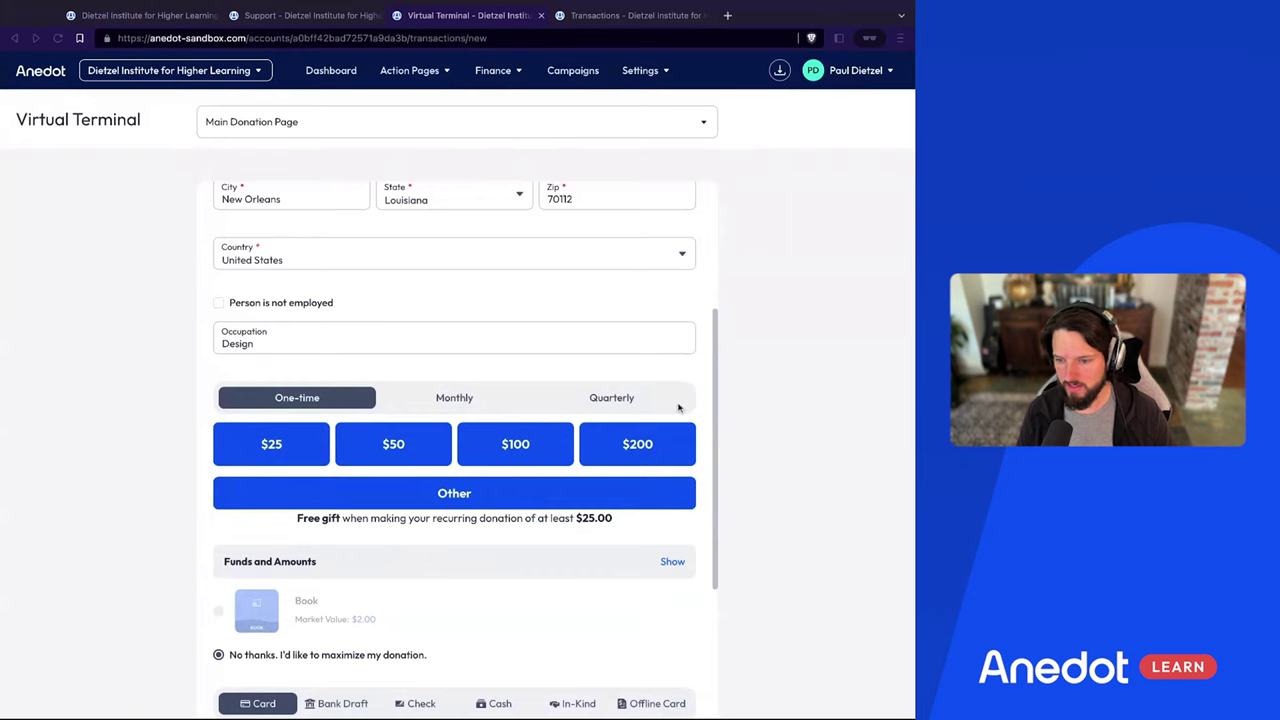
{"action": "scroll", "coordinate": [458, 442], "scroll_direction": "down", "scroll_amount": 1}
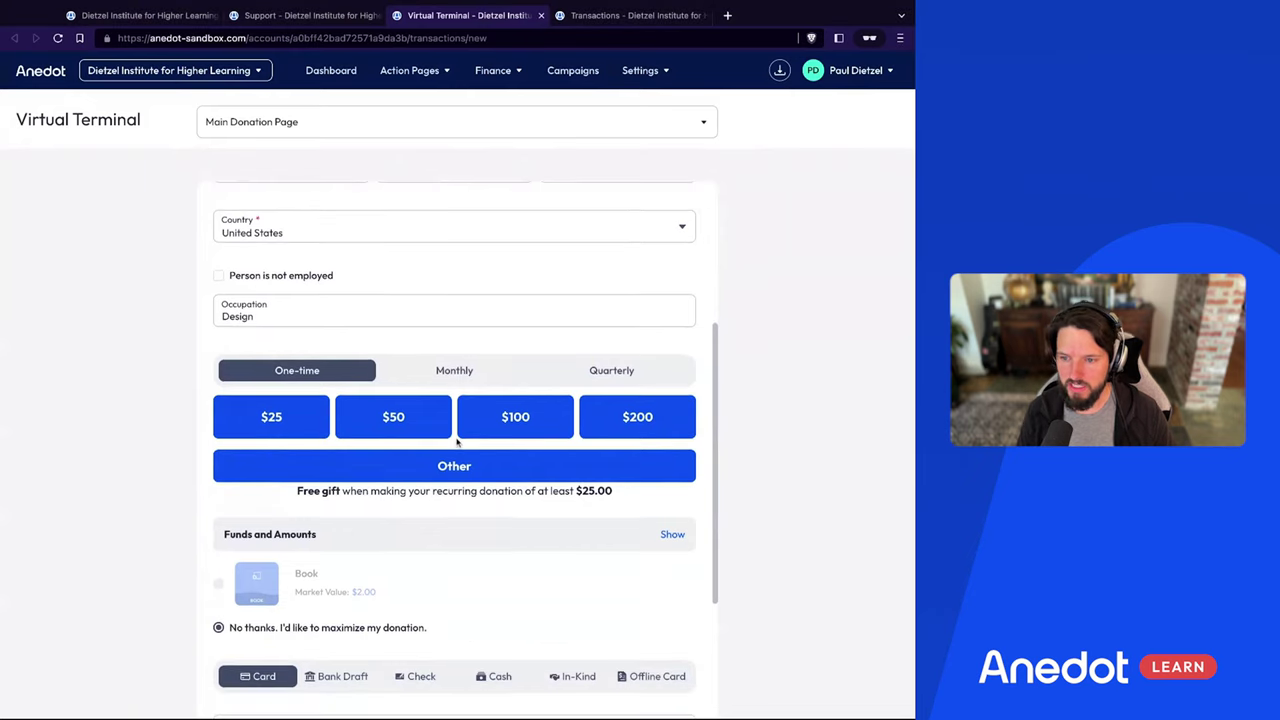
{"action": "left_click", "coordinate": [462, 434]}
{"action": "scroll", "coordinate": [629, 393], "scroll_direction": "down", "scroll_amount": 3}
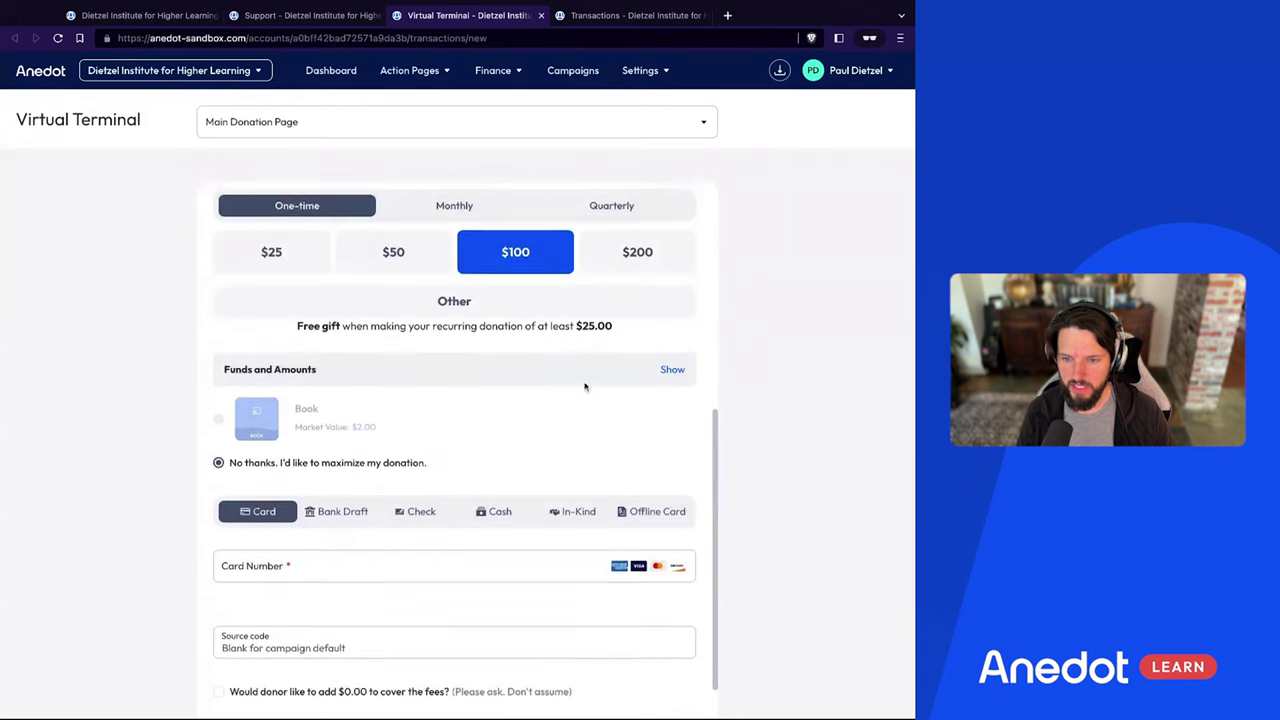
Reveal that the $100.00 goes to the General Fund, leaving donor fee coverage off
{"action": "left_click", "coordinate": [672, 363]}
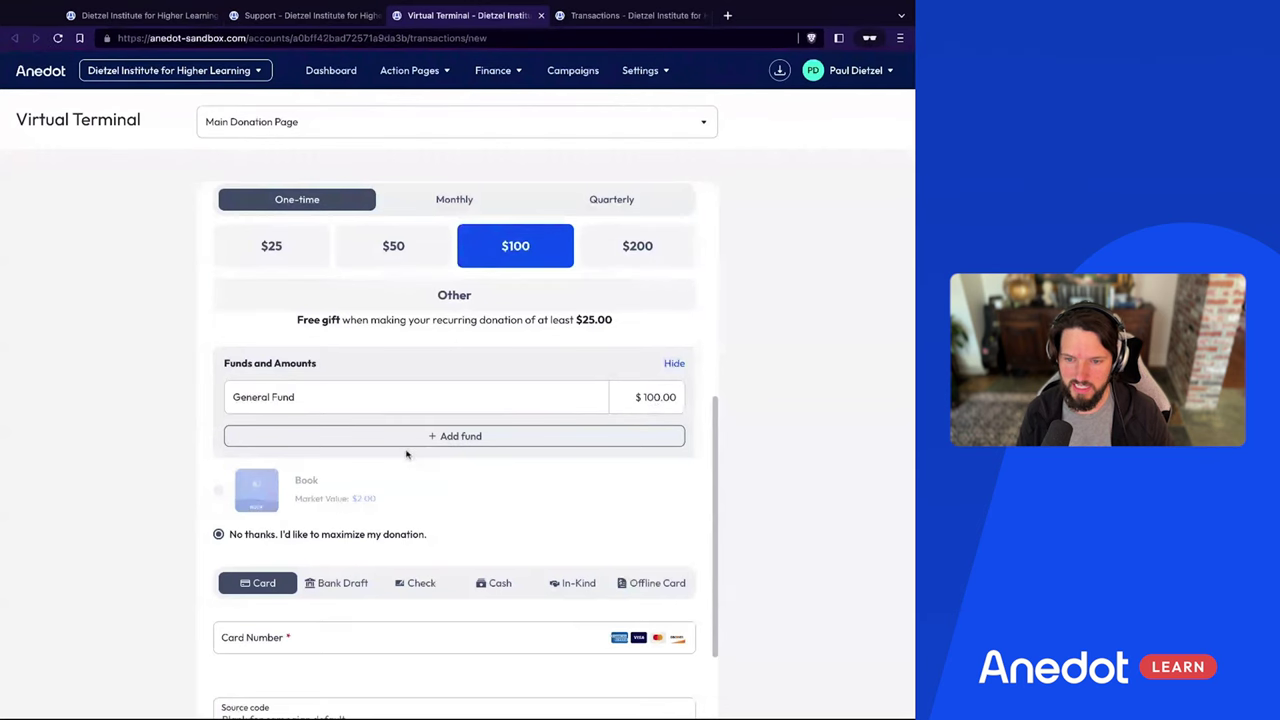
{"action": "scroll", "coordinate": [340, 480], "scroll_direction": "down", "scroll_amount": 2}
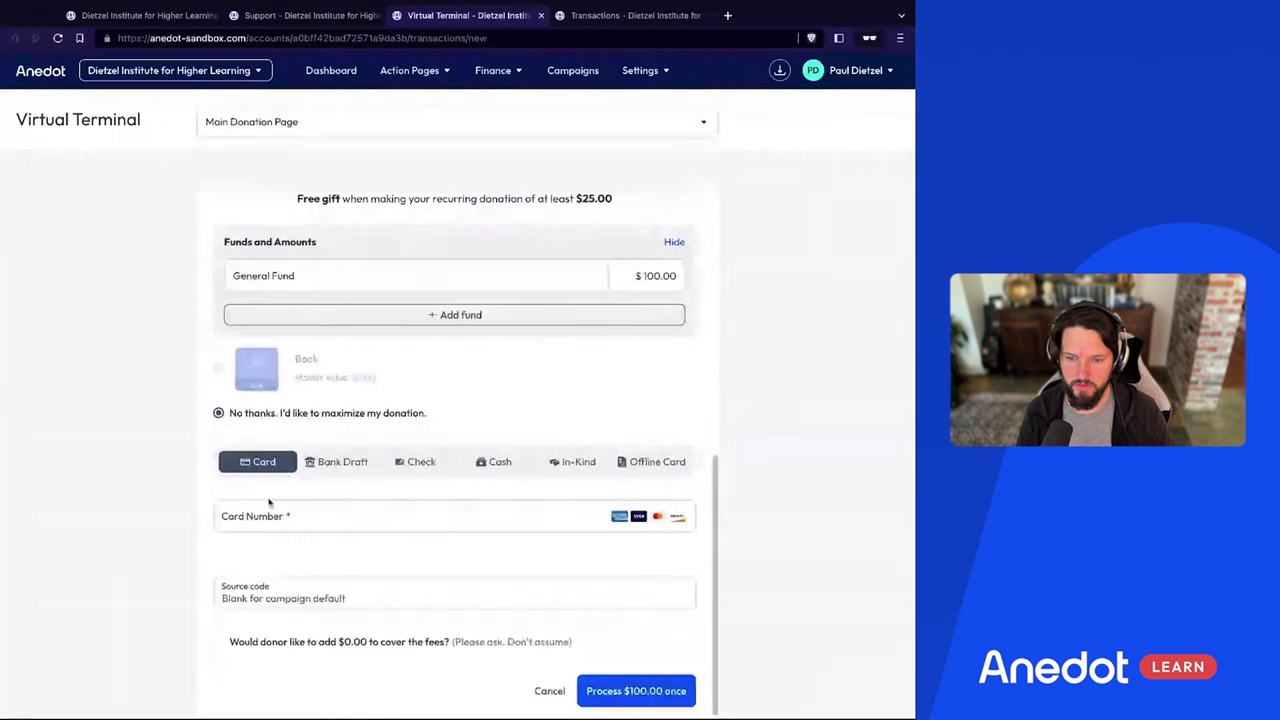
{"action": "left_click", "coordinate": [233, 598]}
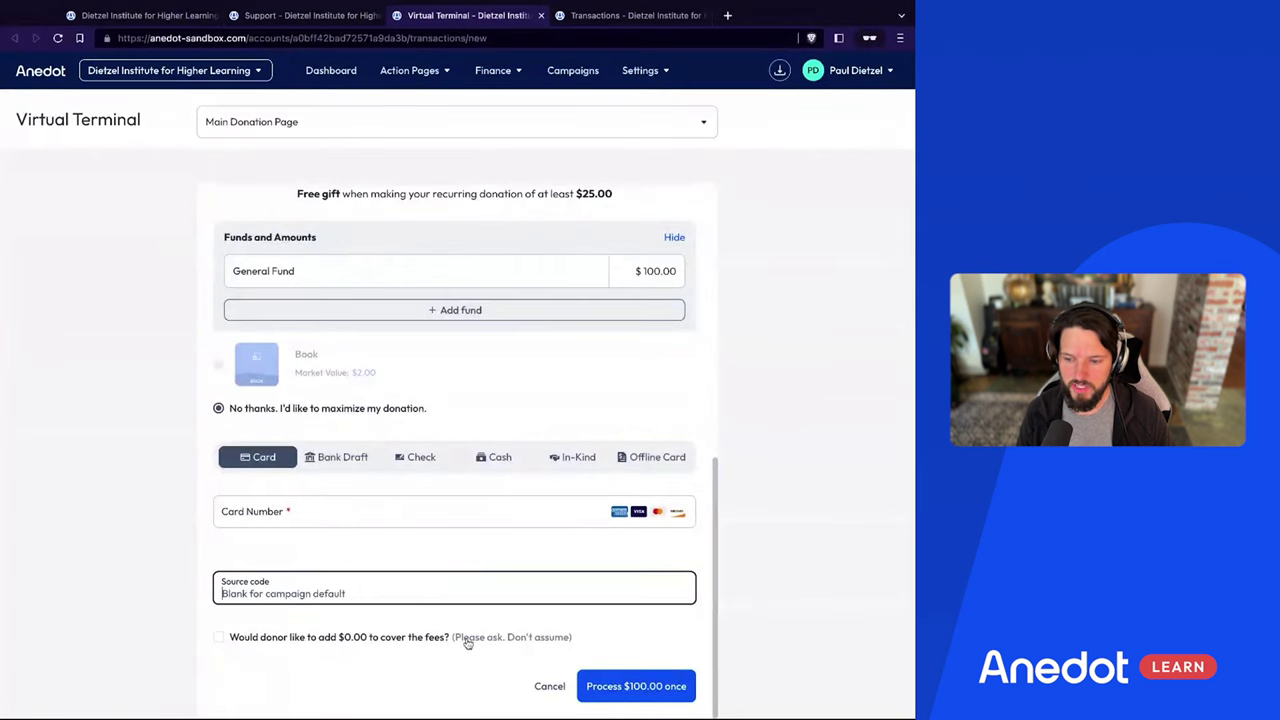
{"action": "left_click", "coordinate": [219, 638]}
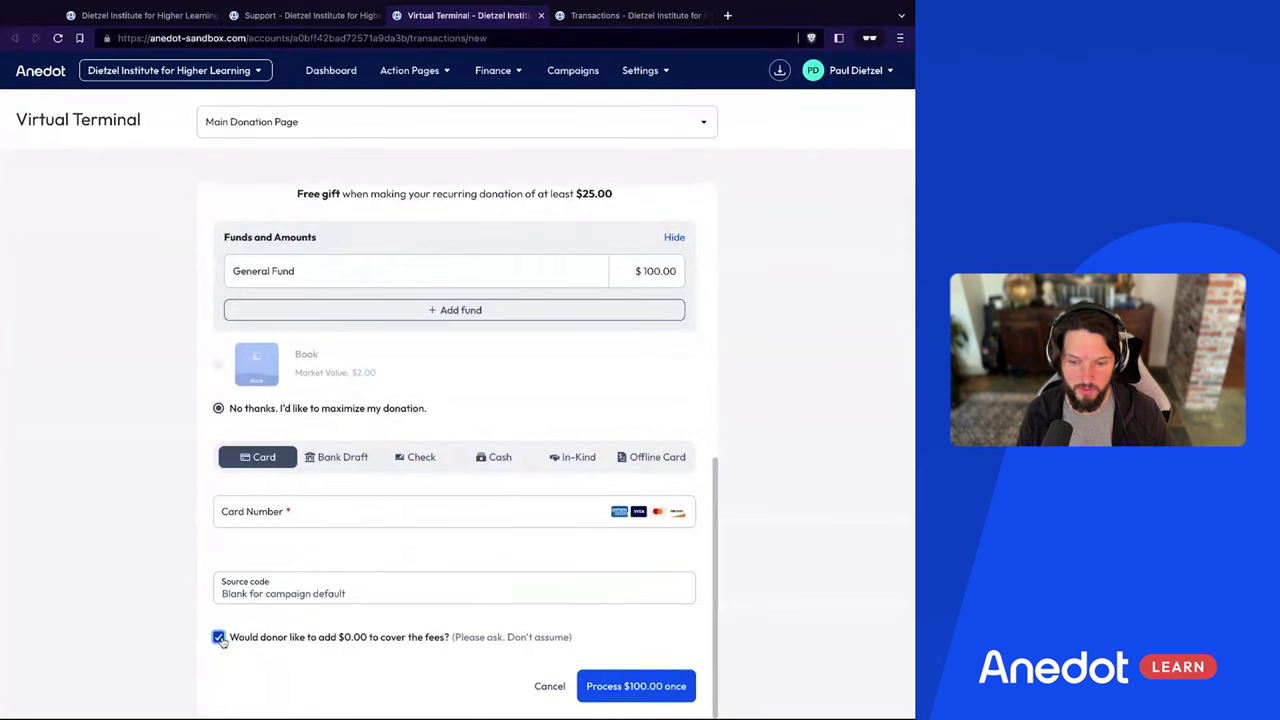
{"action": "left_click", "coordinate": [219, 638]}
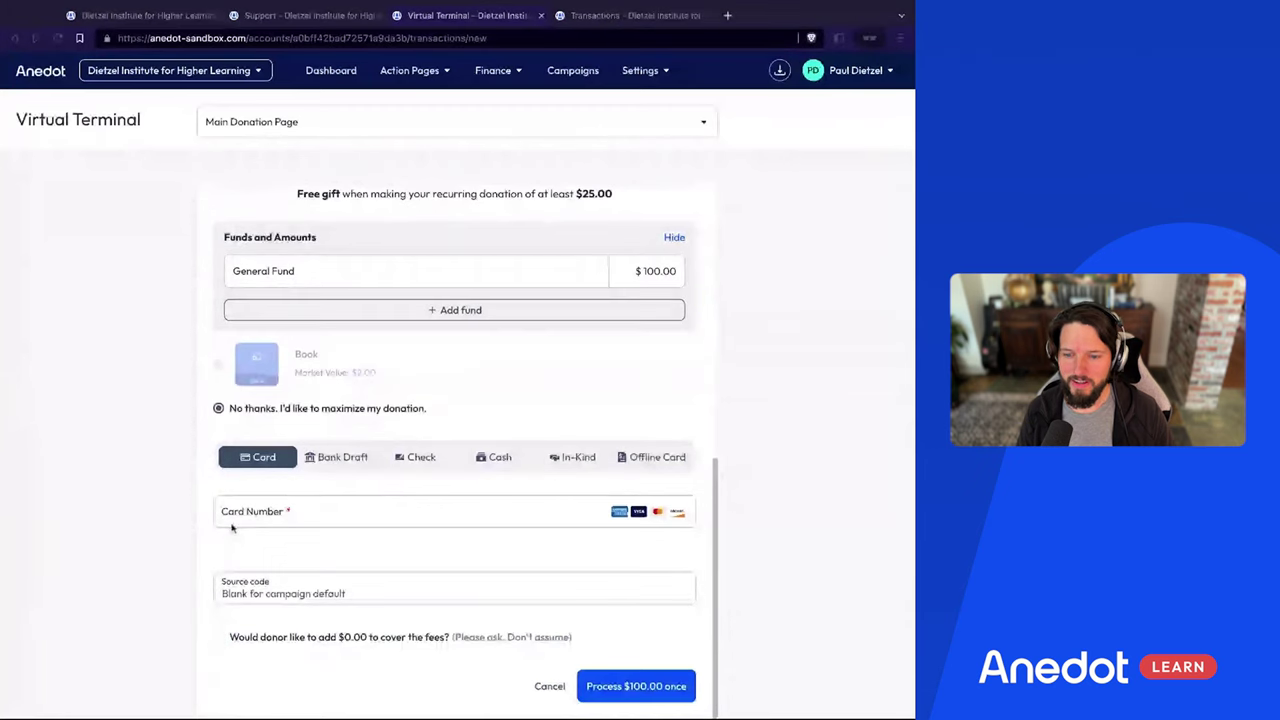
Change the payment method from card to Check
{"action": "left_click", "coordinate": [270, 514]}
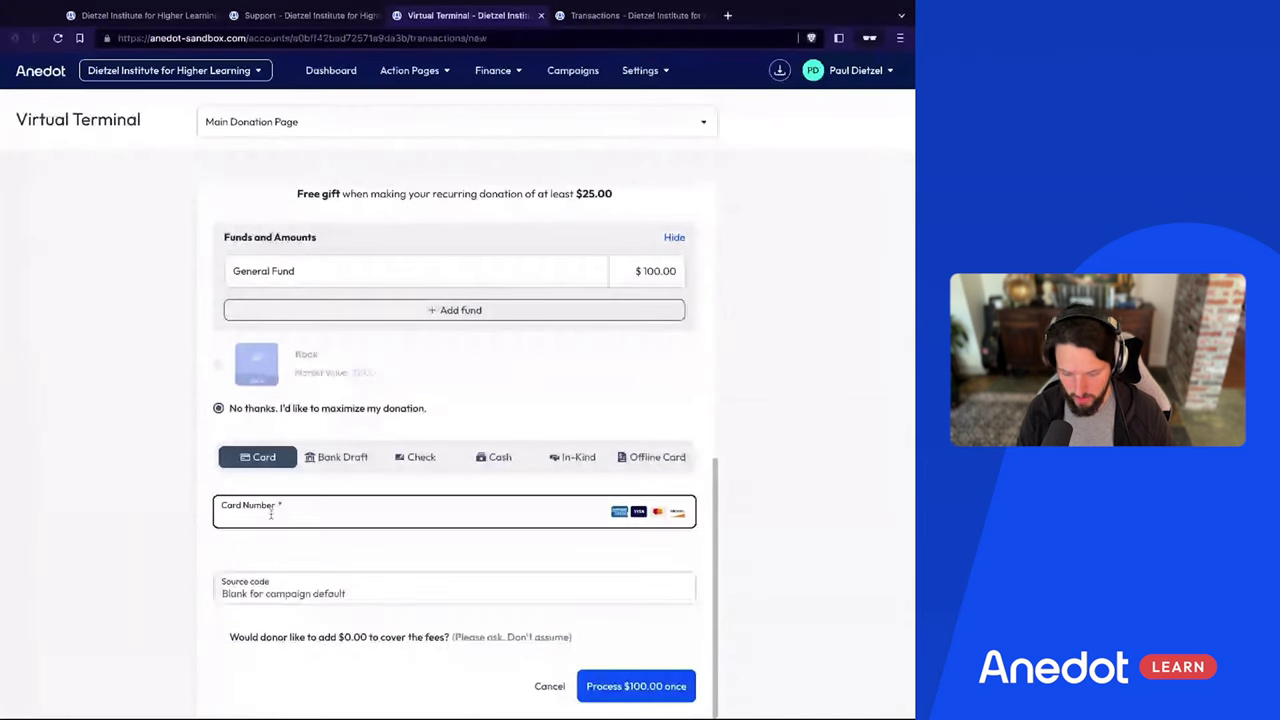
{"action": "left_click", "coordinate": [335, 457]}
{"action": "left_click", "coordinate": [412, 457]}
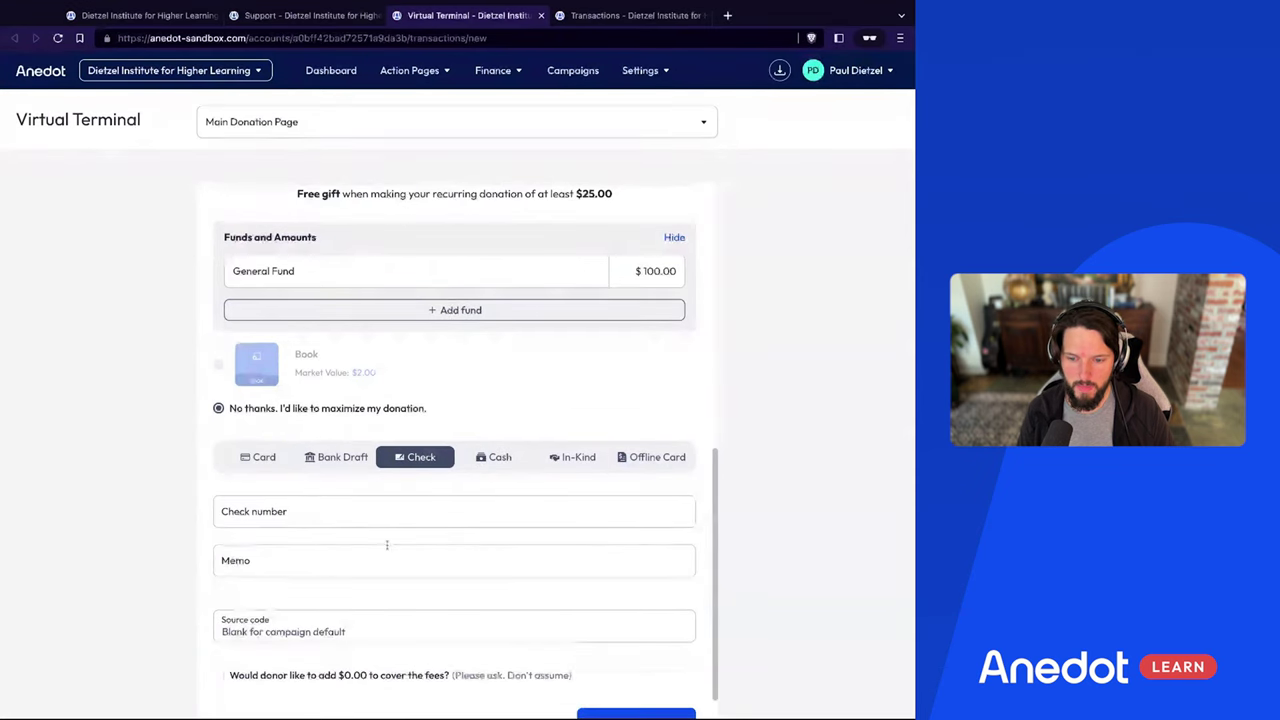
Switch the payment method to Cash, leaving only a memo field, and return to the form top
{"action": "left_click", "coordinate": [499, 459]}
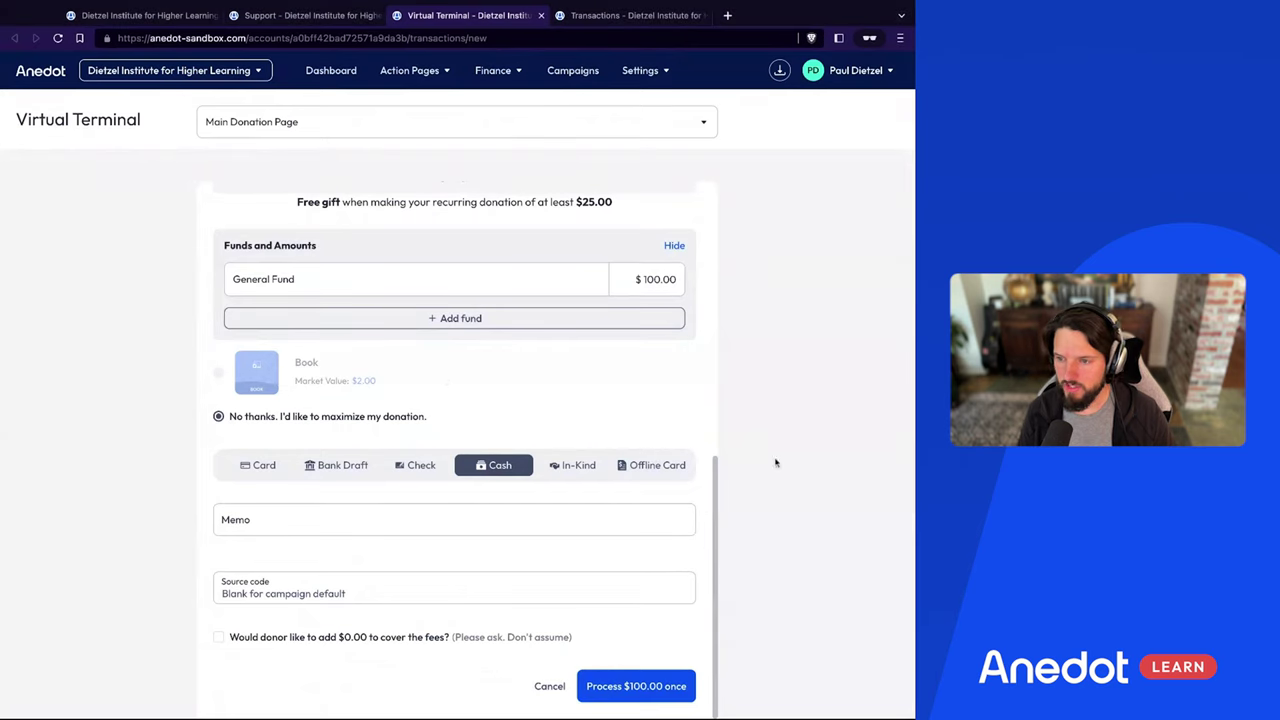
{"action": "scroll", "coordinate": [443, 374], "scroll_direction": "up", "scroll_amount": 2}
{"action": "scroll", "coordinate": [443, 378], "scroll_direction": "up", "scroll_amount": 3}
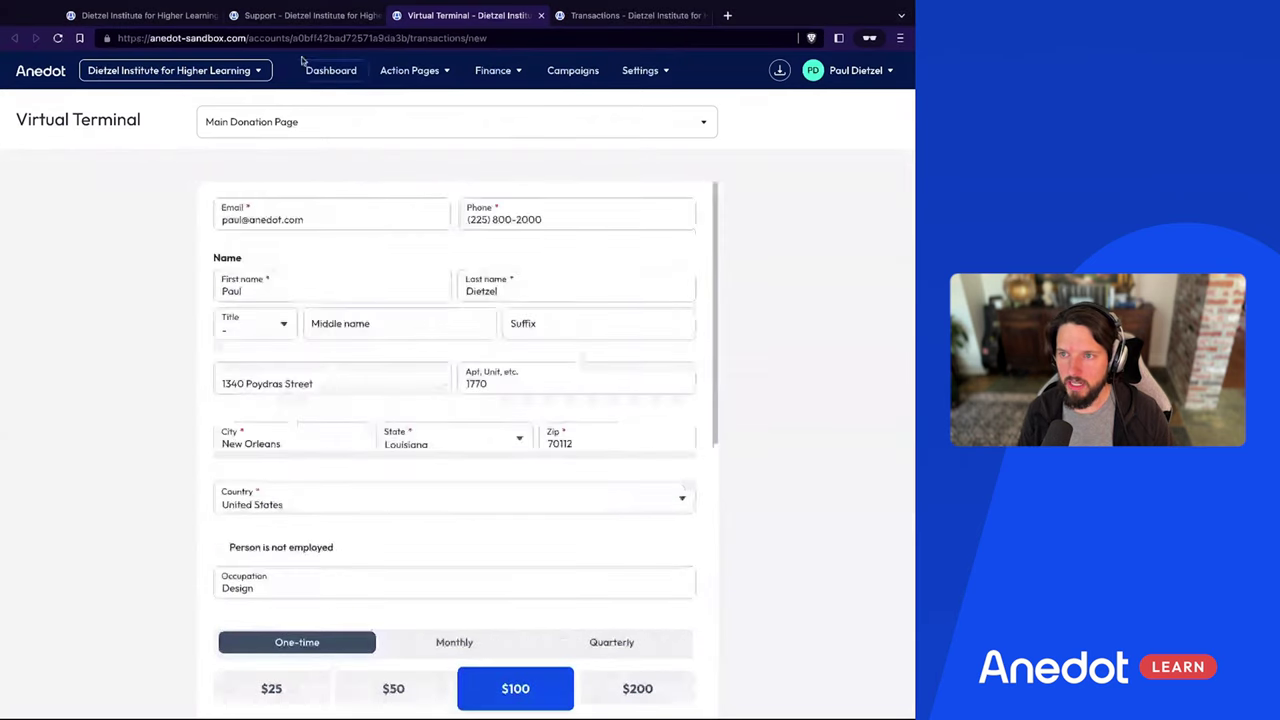
In the Main Donation Page editor, view the Finance amount presets, then the Form fields
{"action": "left_click", "coordinate": [157, 22]}
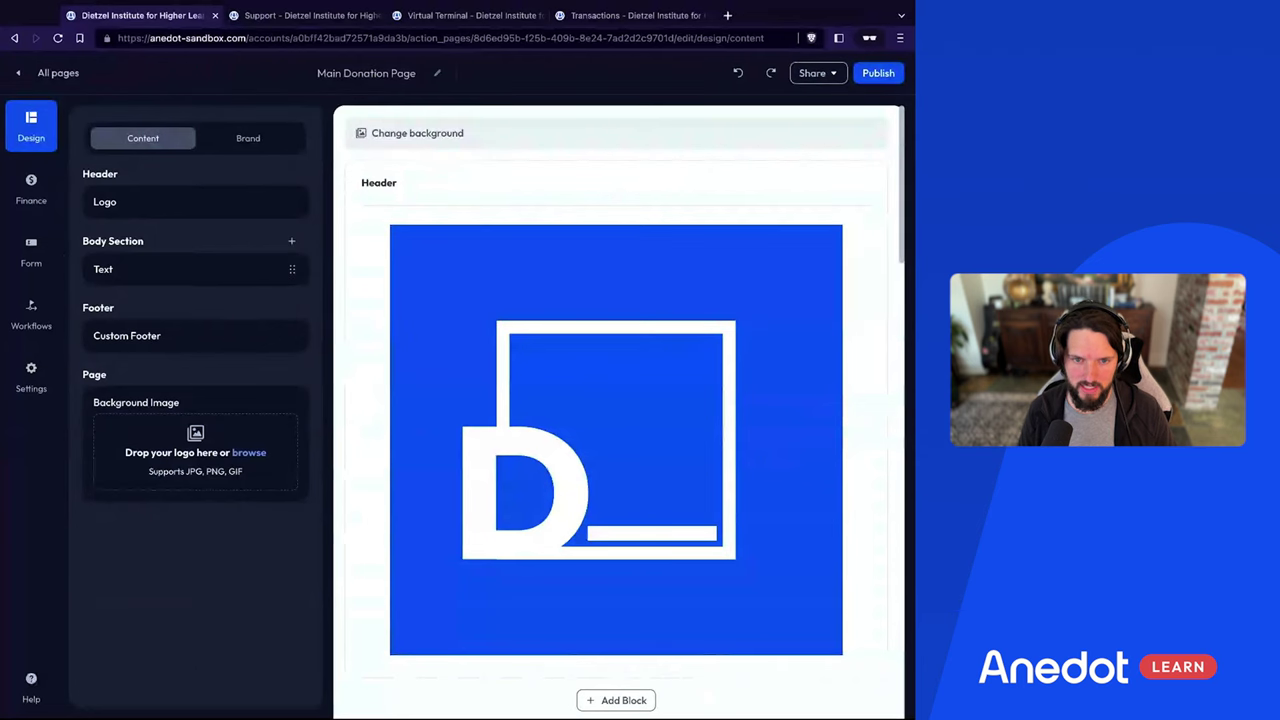
{"action": "left_click", "coordinate": [32, 184]}
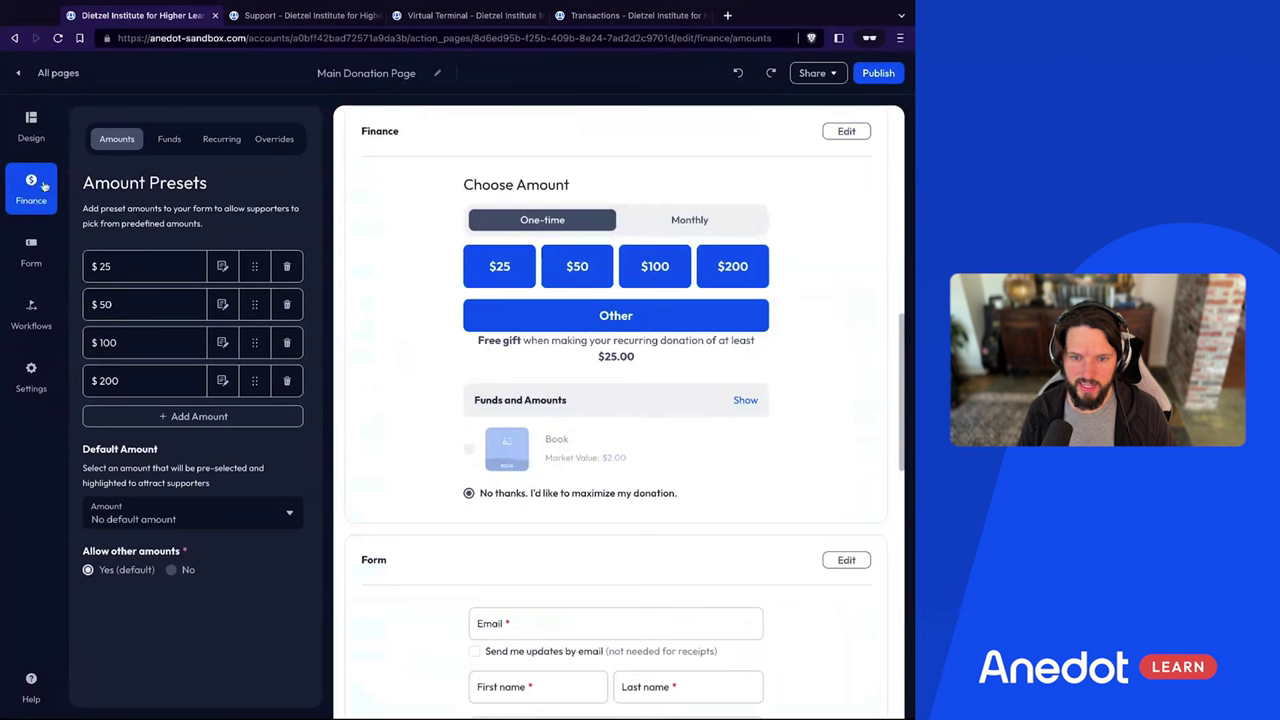
{"action": "left_click", "coordinate": [37, 258]}
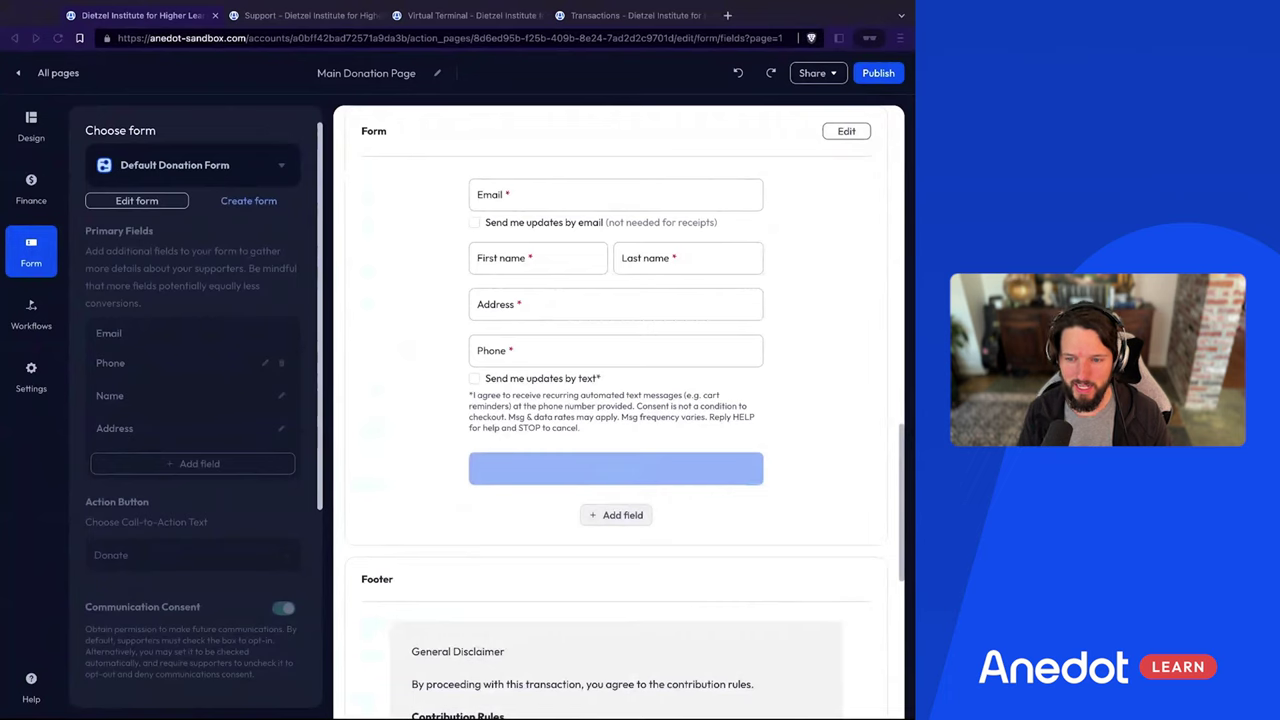
Check the donation form list, keeping Default Donation Form selected
{"action": "left_click", "coordinate": [64, 500]}
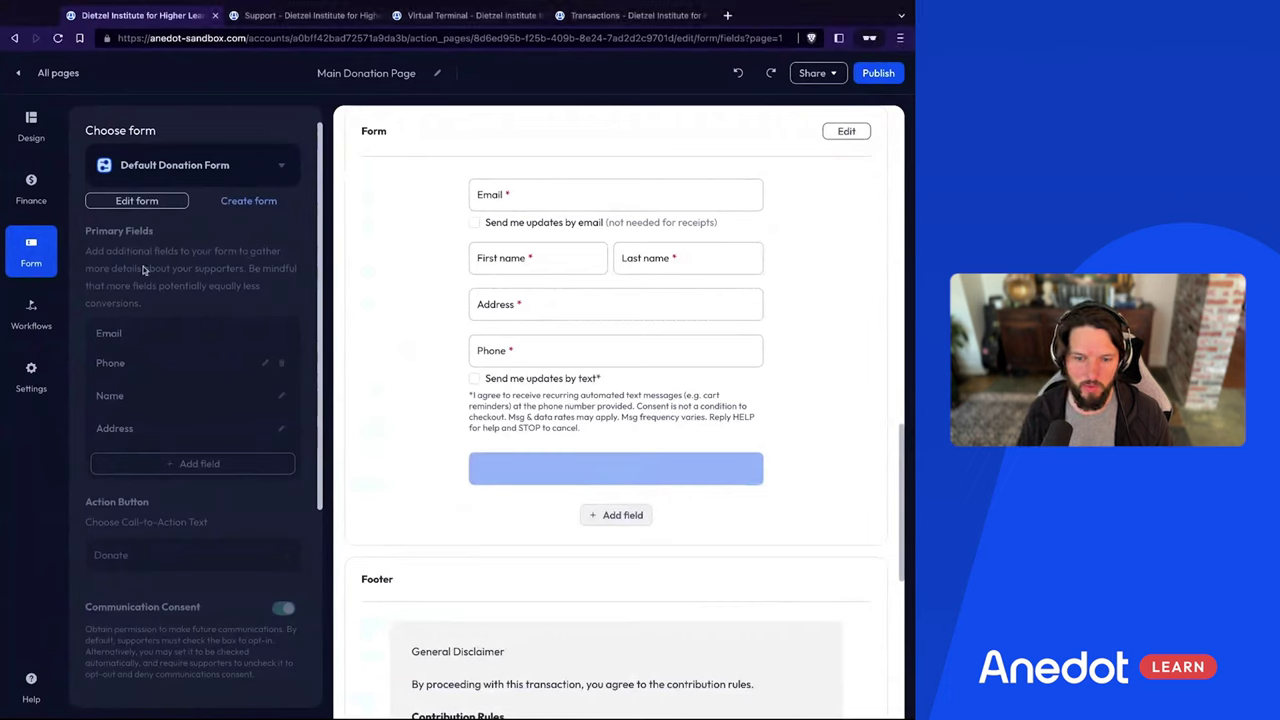
{"action": "left_click", "coordinate": [162, 176]}
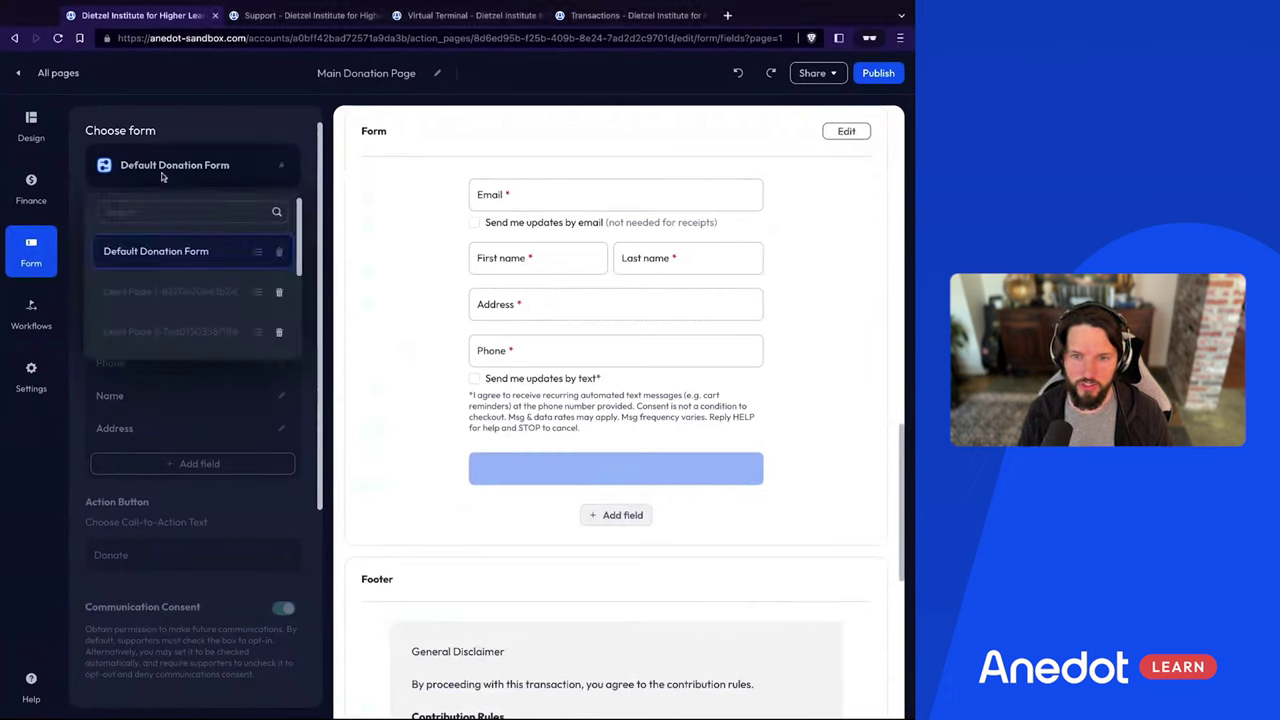
{"action": "scroll", "coordinate": [150, 300], "scroll_direction": "down", "scroll_amount": 2}
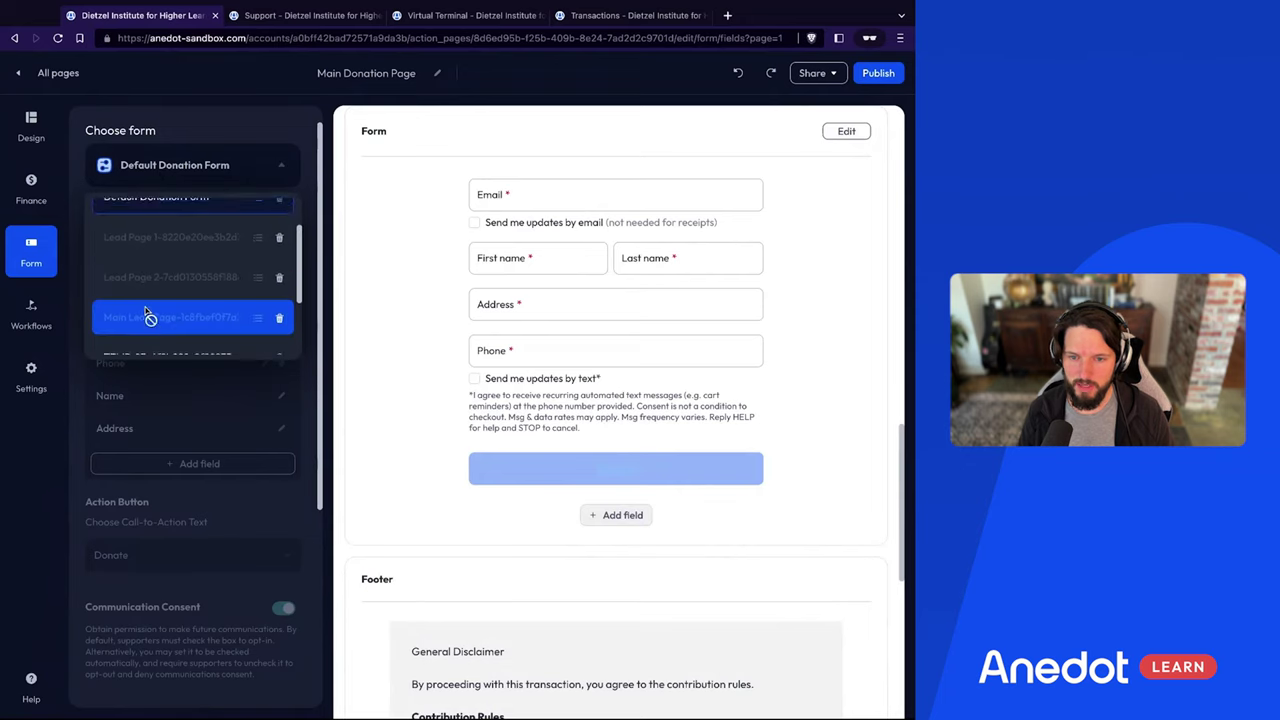
{"action": "scroll", "coordinate": [149, 314], "scroll_direction": "up", "scroll_amount": 2}
{"action": "left_click", "coordinate": [62, 466]}
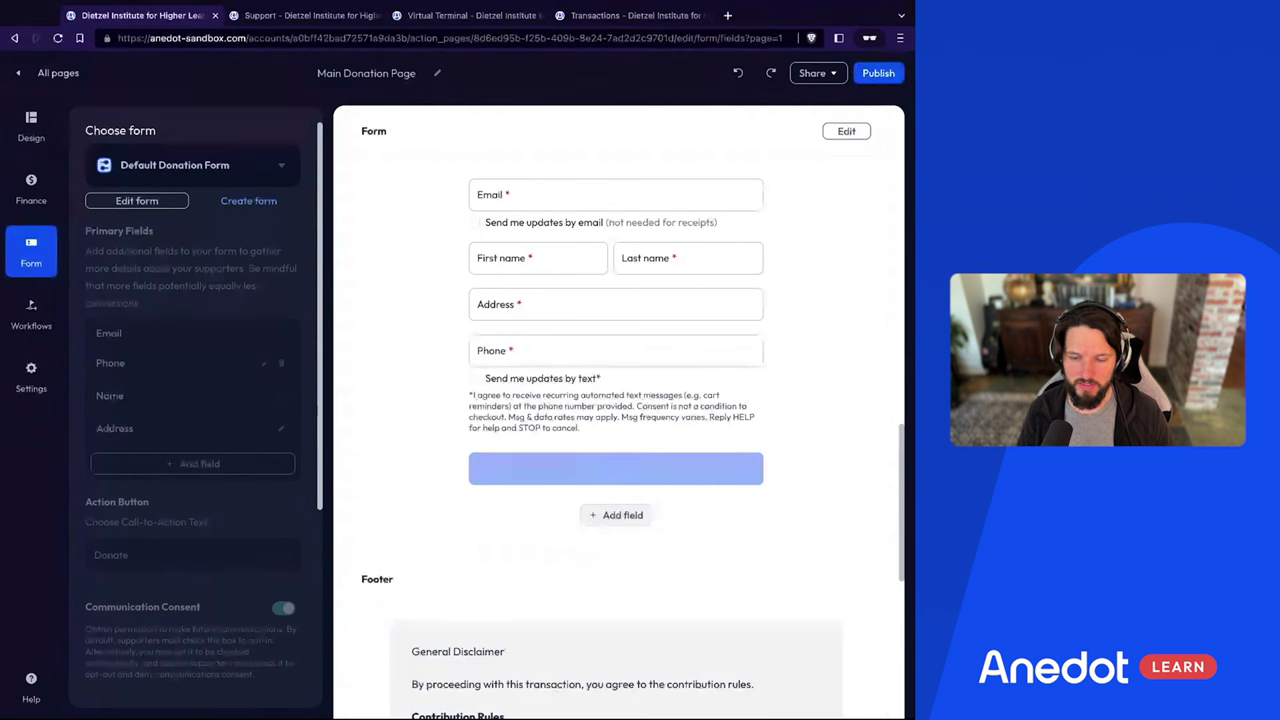
Read the form-editing warning about affected pages, cancel, and show the Brand design settings
{"action": "left_click", "coordinate": [135, 201]}
{"action": "scroll", "coordinate": [135, 207], "scroll_direction": "down", "scroll_amount": 5}
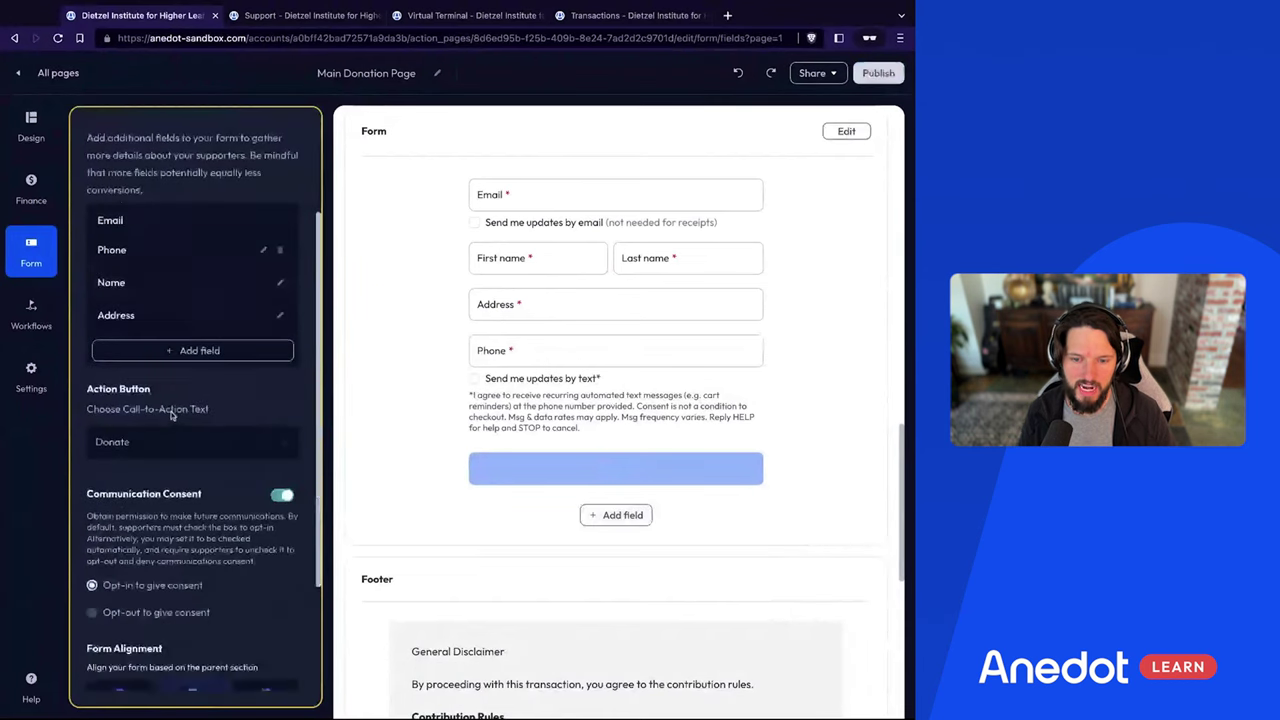
{"action": "scroll", "coordinate": [265, 193], "scroll_direction": "up", "scroll_amount": 5}
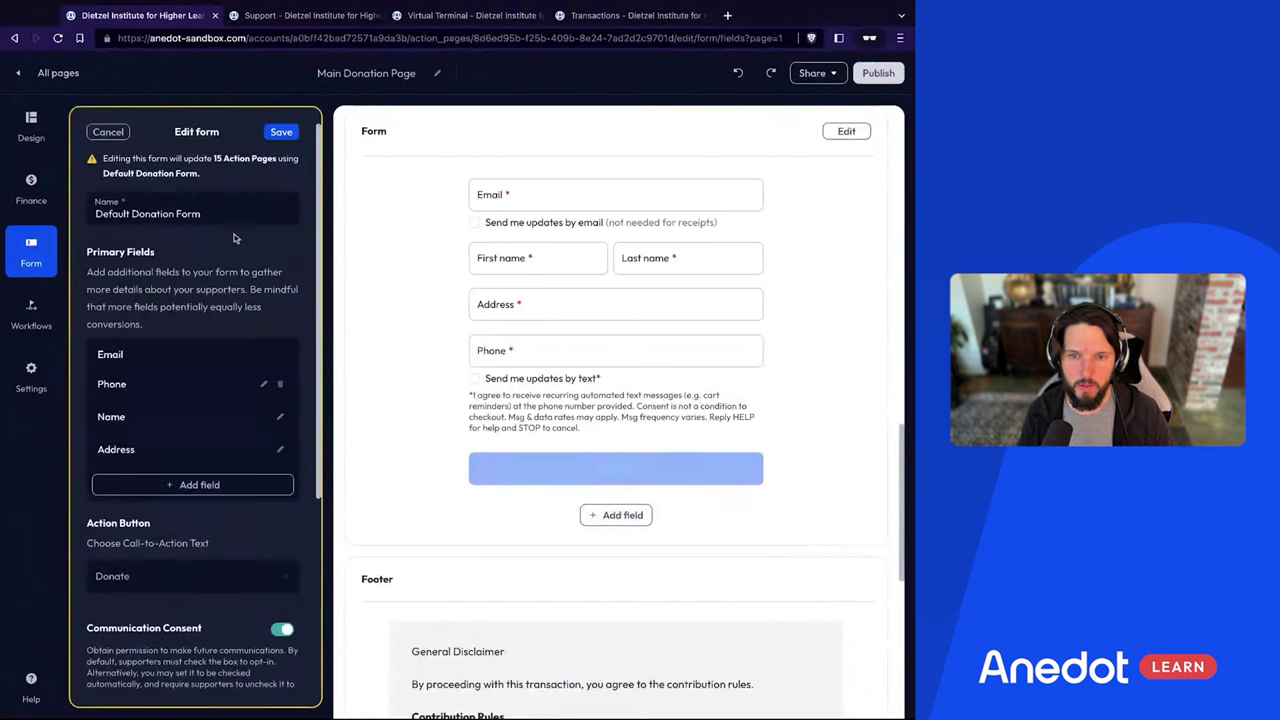
{"action": "left_click_drag", "start_coordinate": [182, 159], "coordinate": [100, 160]}
{"action": "triple_click", "coordinate": [100, 160]}
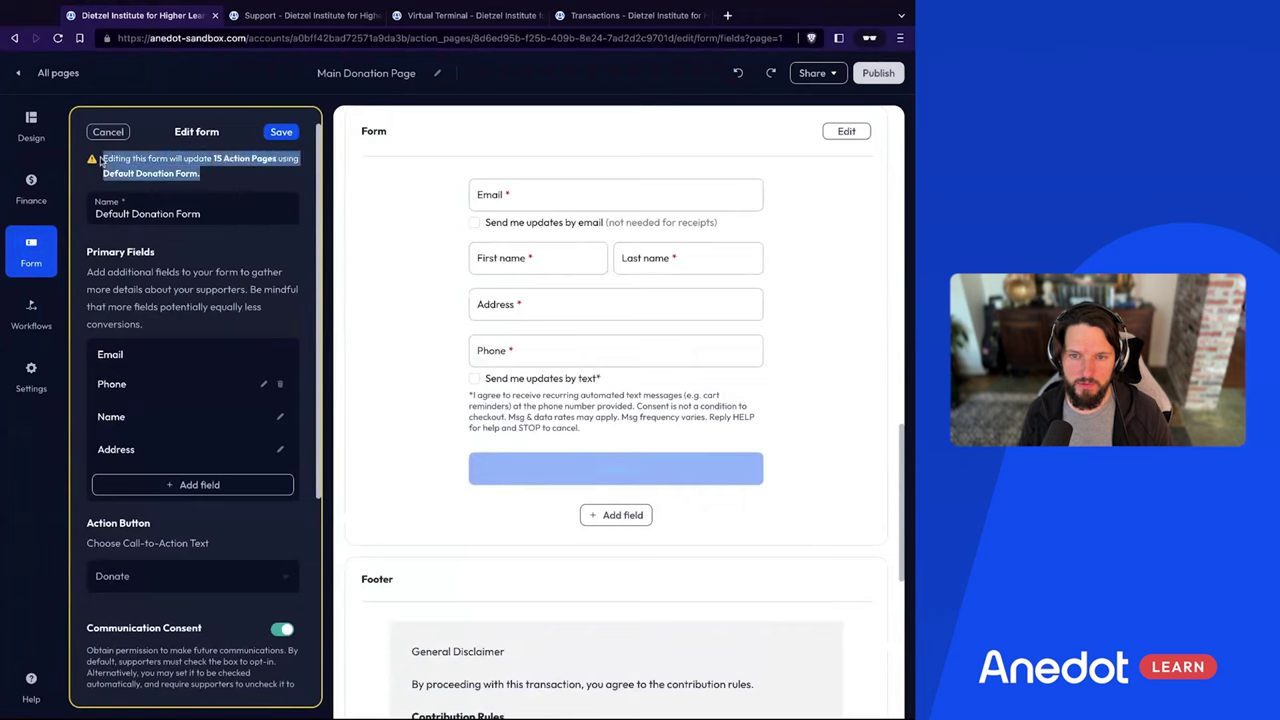
{"action": "left_click", "coordinate": [252, 170]}
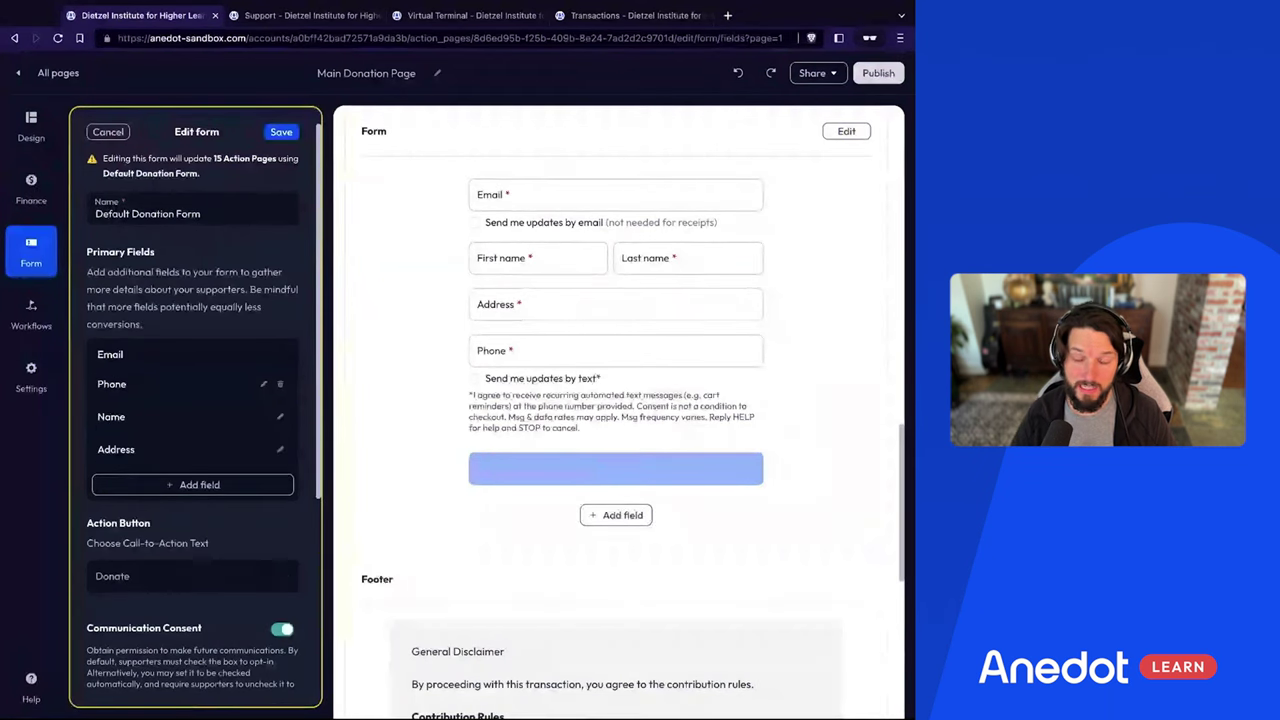
{"action": "left_click", "coordinate": [123, 131]}
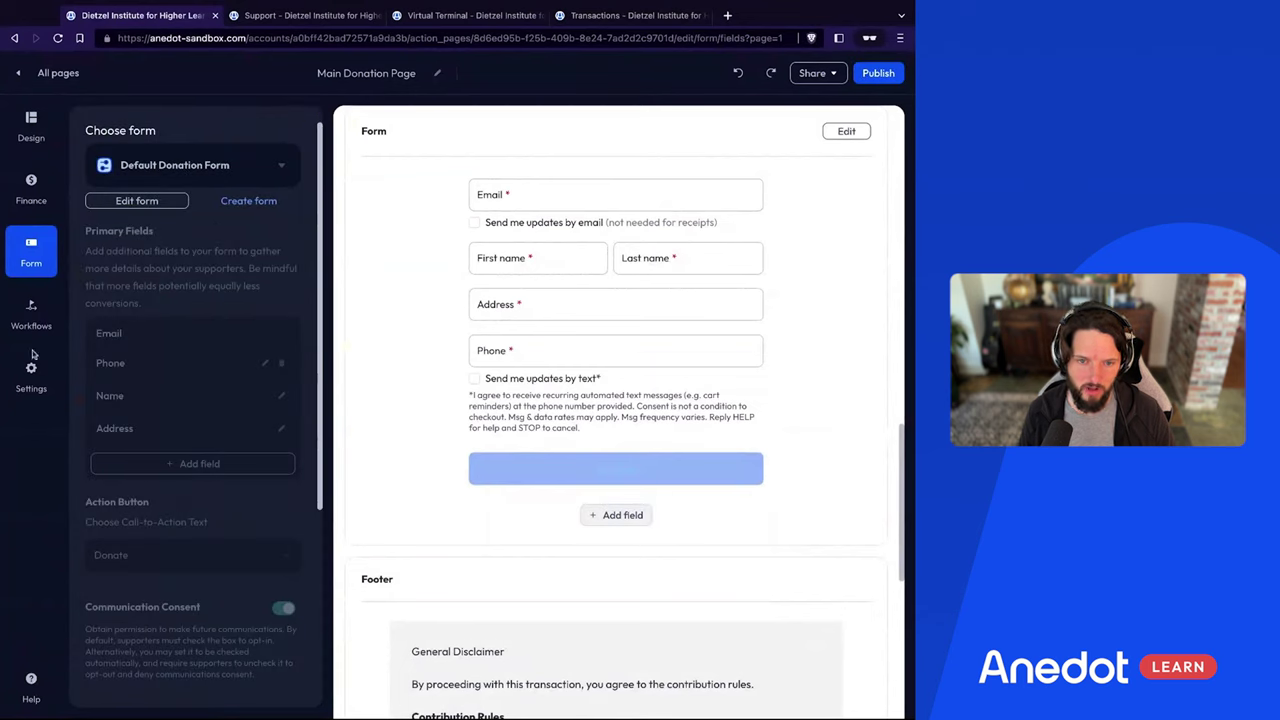
{"action": "left_click", "coordinate": [31, 127]}
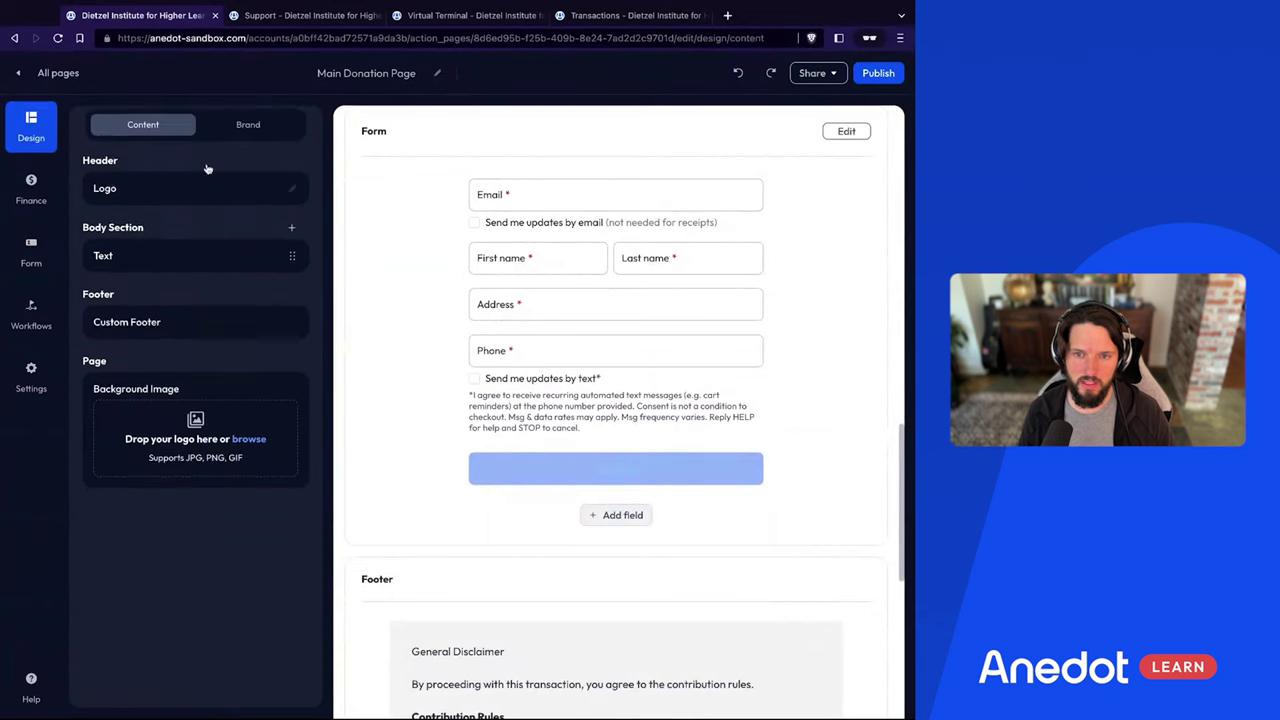
{"action": "left_click", "coordinate": [237, 146]}
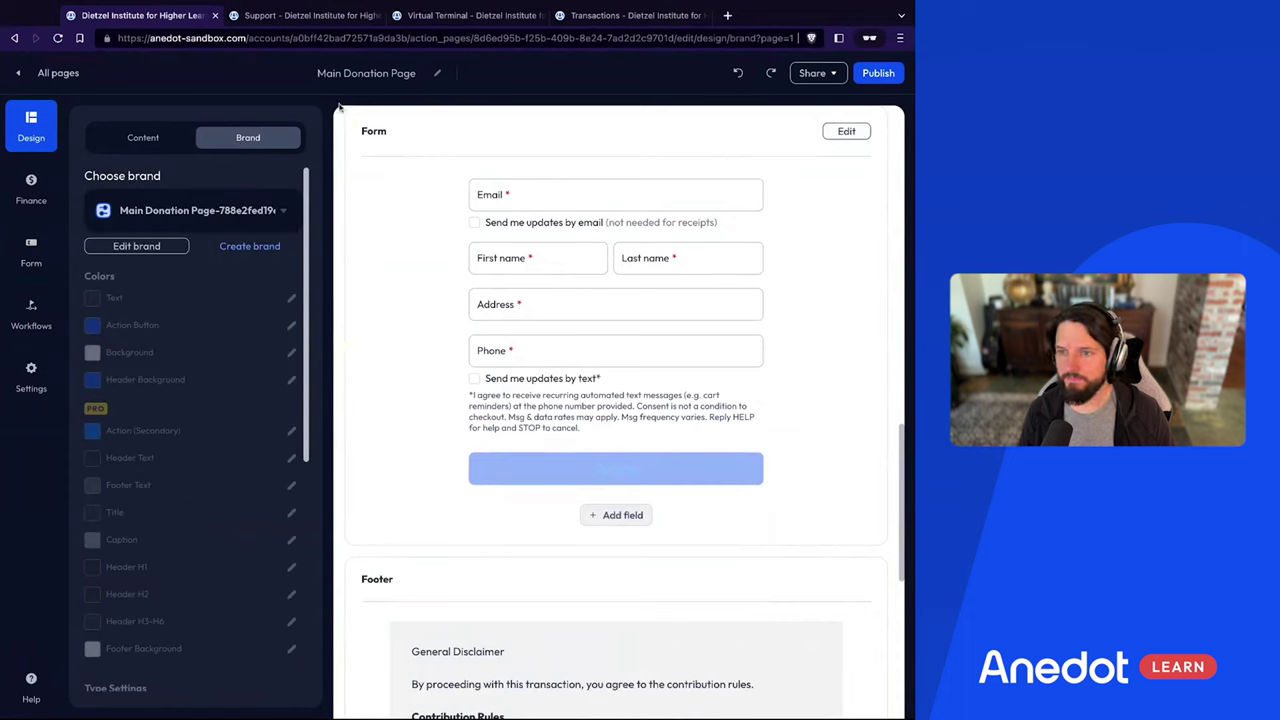
On the public donation page in the Support tab, log out the saved donor
{"action": "left_click", "coordinate": [327, 14]}
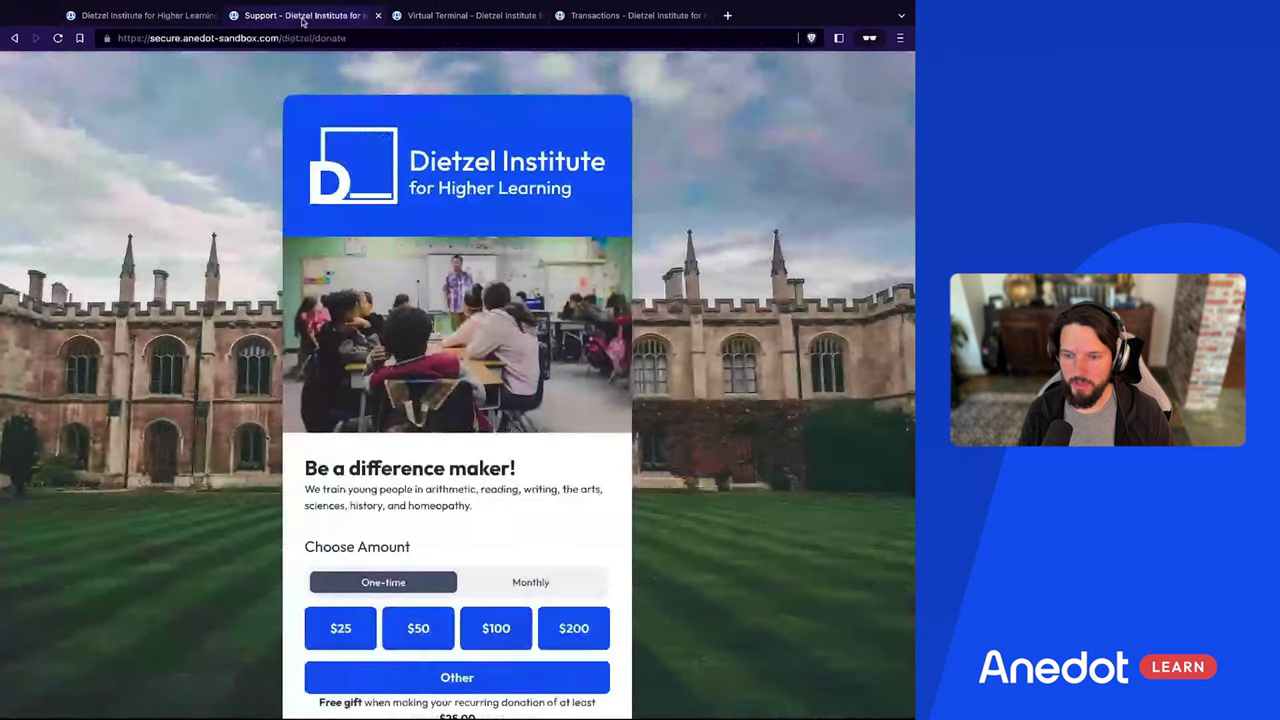
{"action": "scroll", "coordinate": [200, 222], "scroll_direction": "down", "scroll_amount": 3}
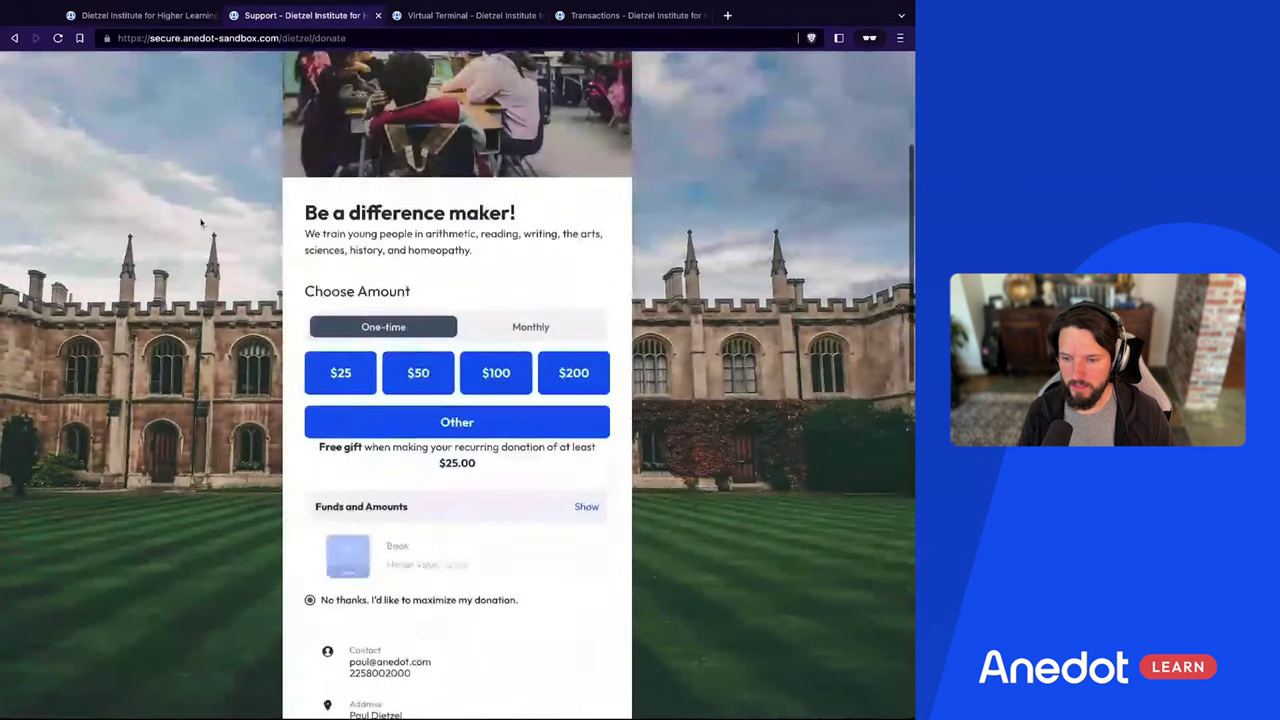
{"action": "scroll", "coordinate": [468, 318], "scroll_direction": "up", "scroll_amount": 3}
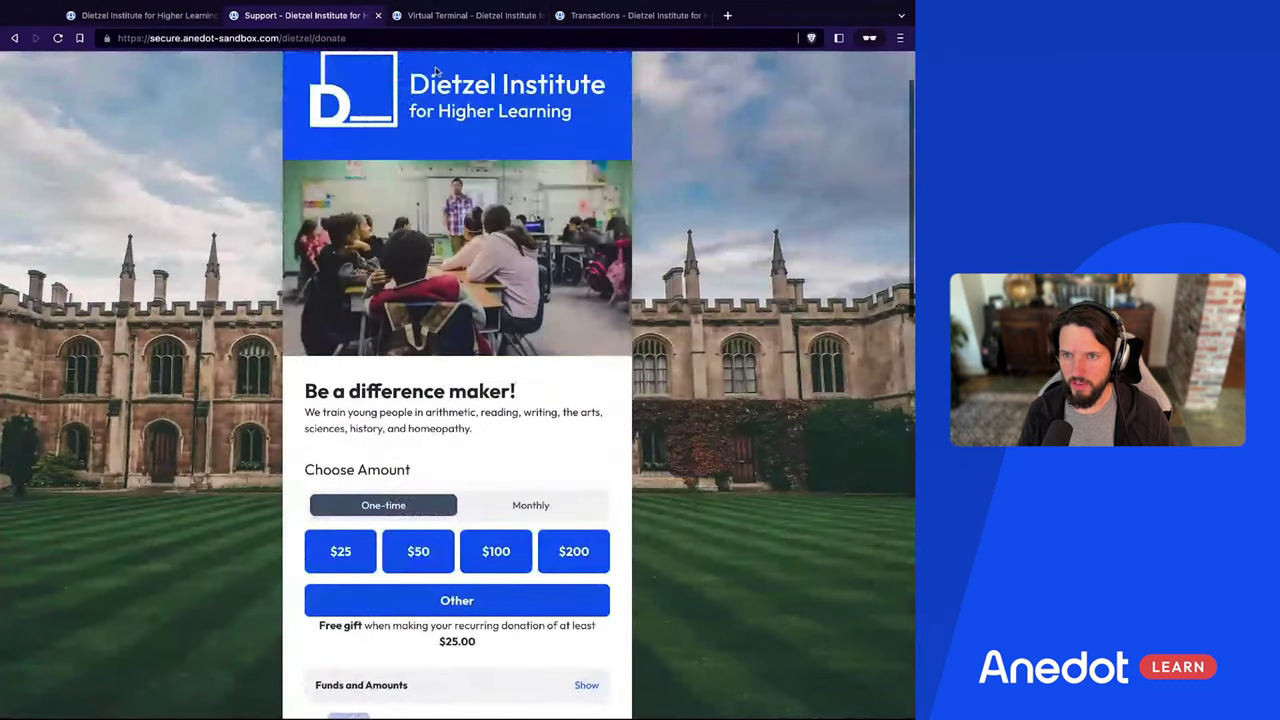
{"action": "scroll", "coordinate": [468, 318], "scroll_direction": "down", "scroll_amount": 3}
{"action": "scroll", "coordinate": [468, 318], "scroll_direction": "down", "scroll_amount": 4}
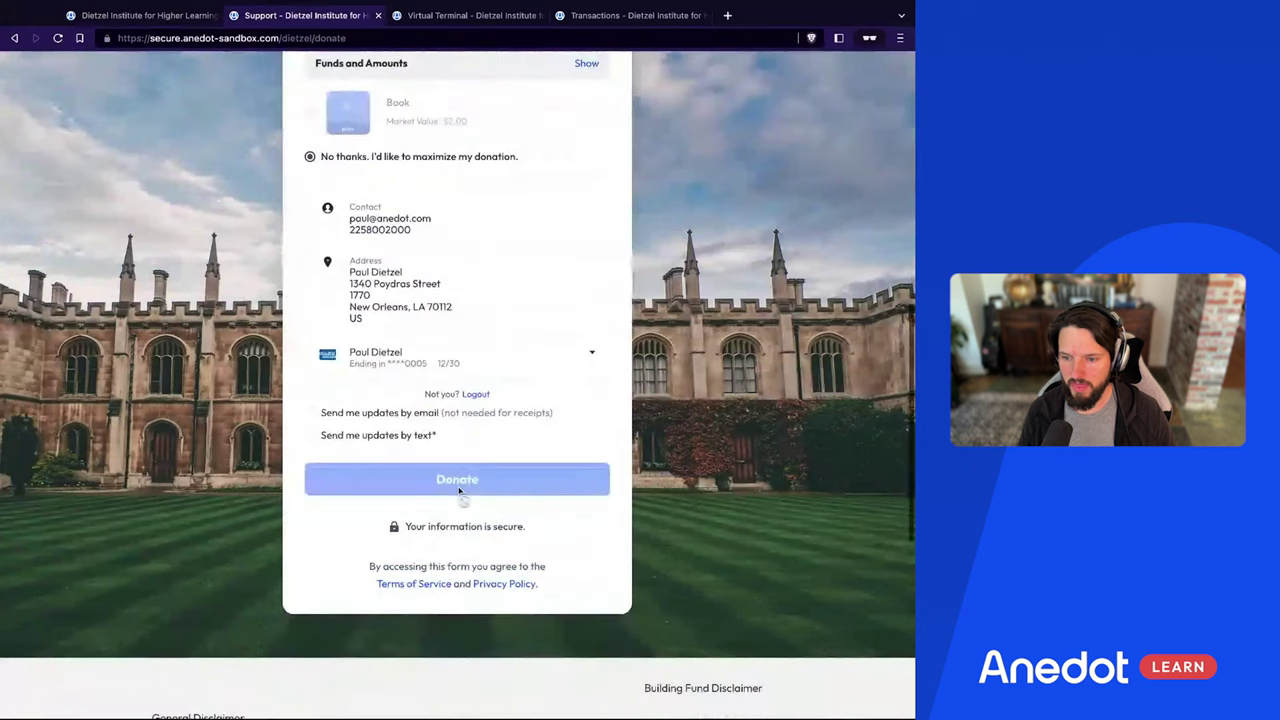
{"action": "left_click", "coordinate": [474, 395]}
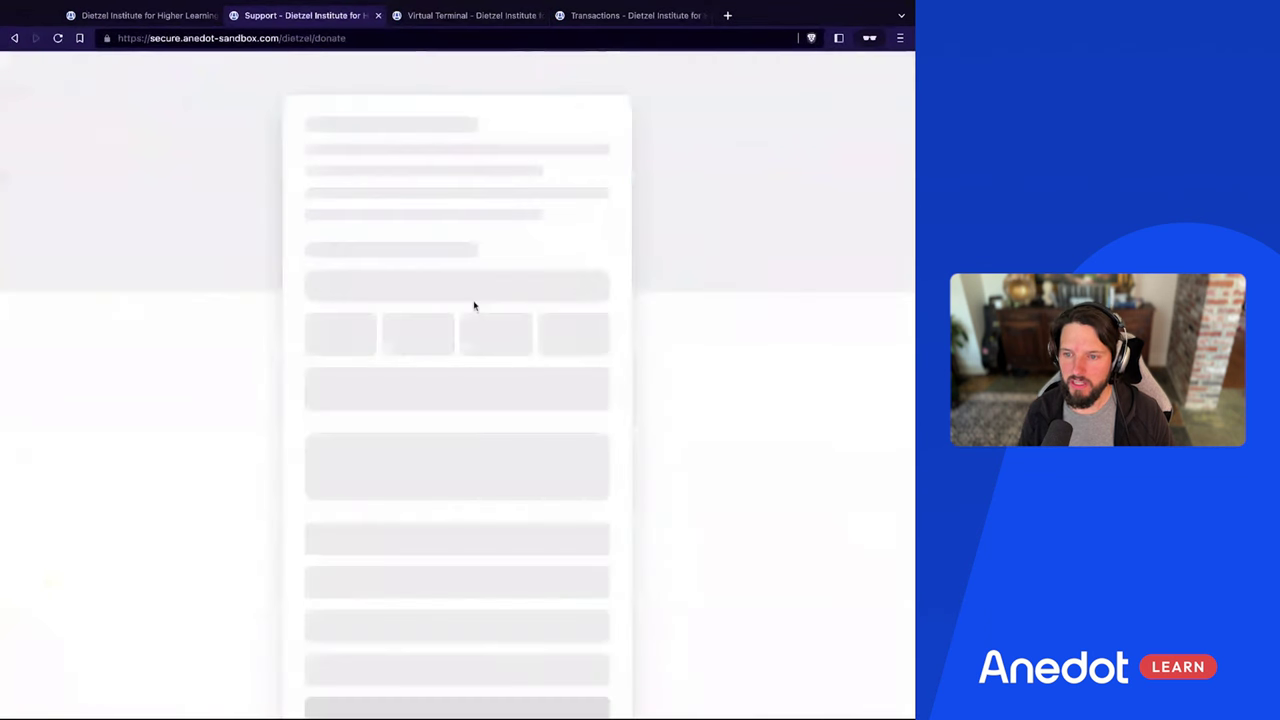
Scroll the public donation page to check the $100 one-time gift, Express Checkout, blank contact fields and Card Number
{"action": "scroll", "coordinate": [474, 305], "scroll_direction": "down", "scroll_amount": 4}
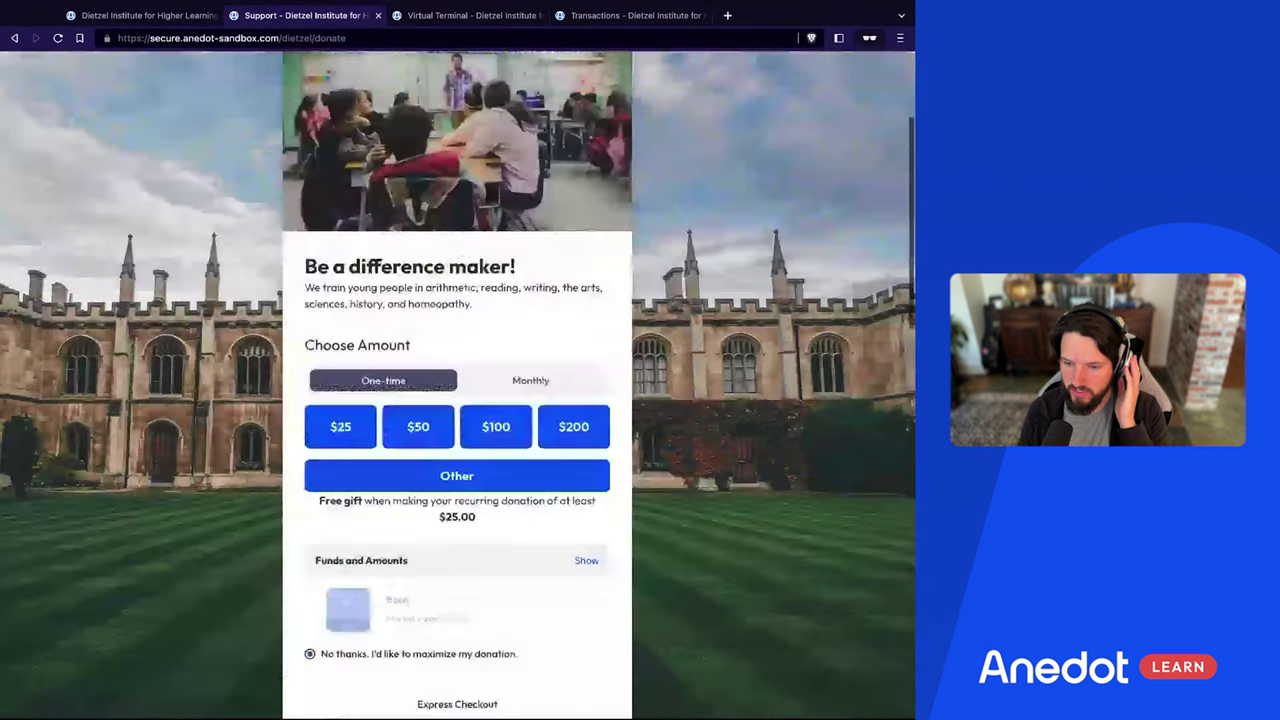
{"action": "scroll", "coordinate": [373, 291], "scroll_direction": "down", "scroll_amount": 3}
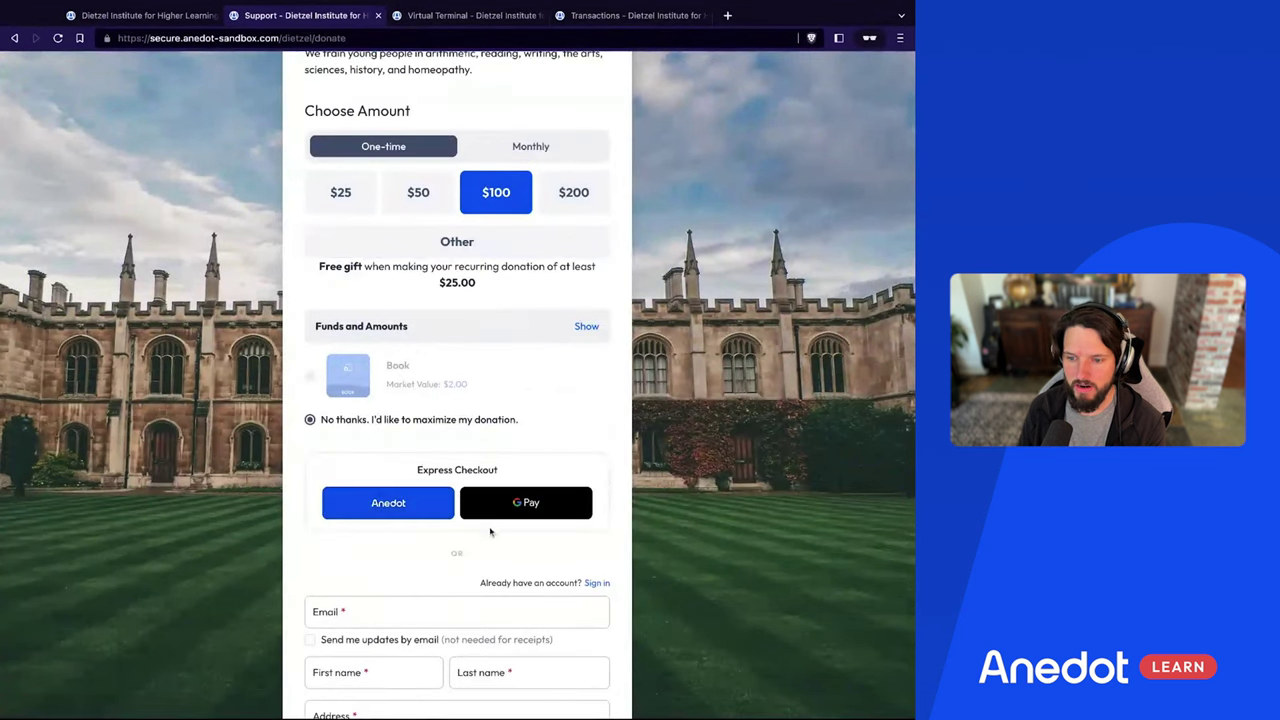
{"action": "scroll", "coordinate": [490, 532], "scroll_direction": "down", "scroll_amount": 2}
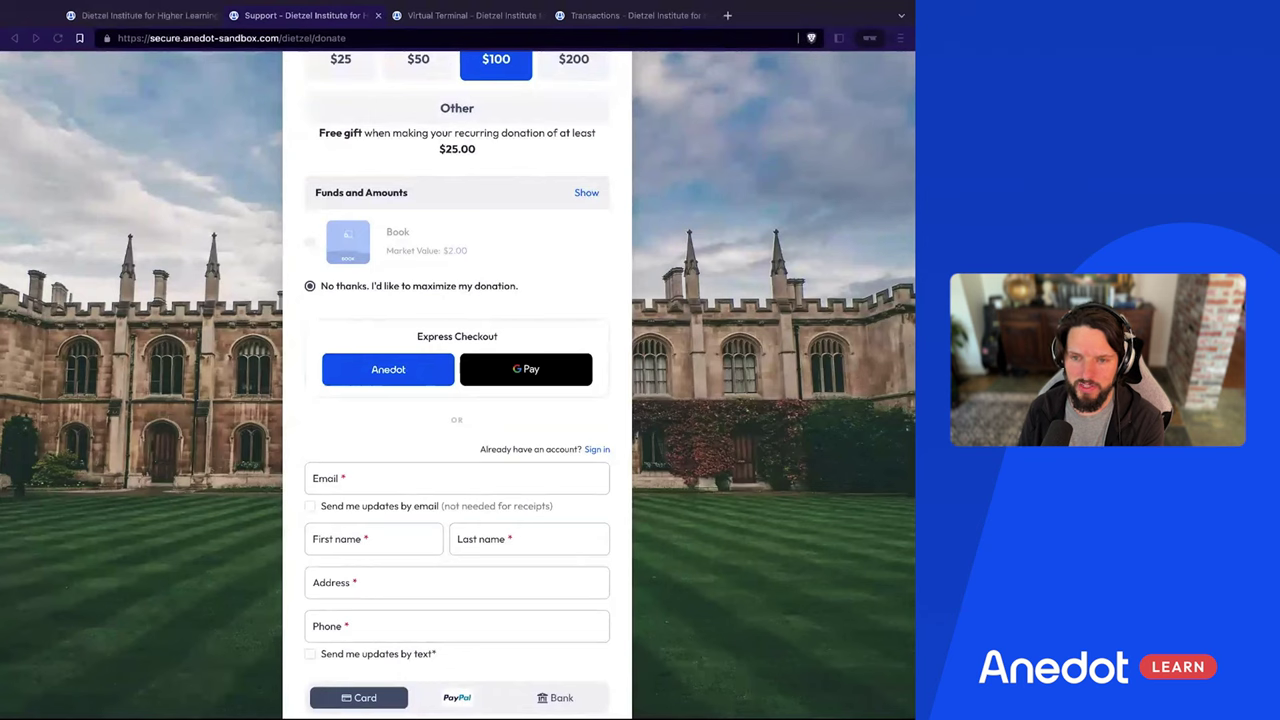
{"action": "left_click", "coordinate": [758, 449]}
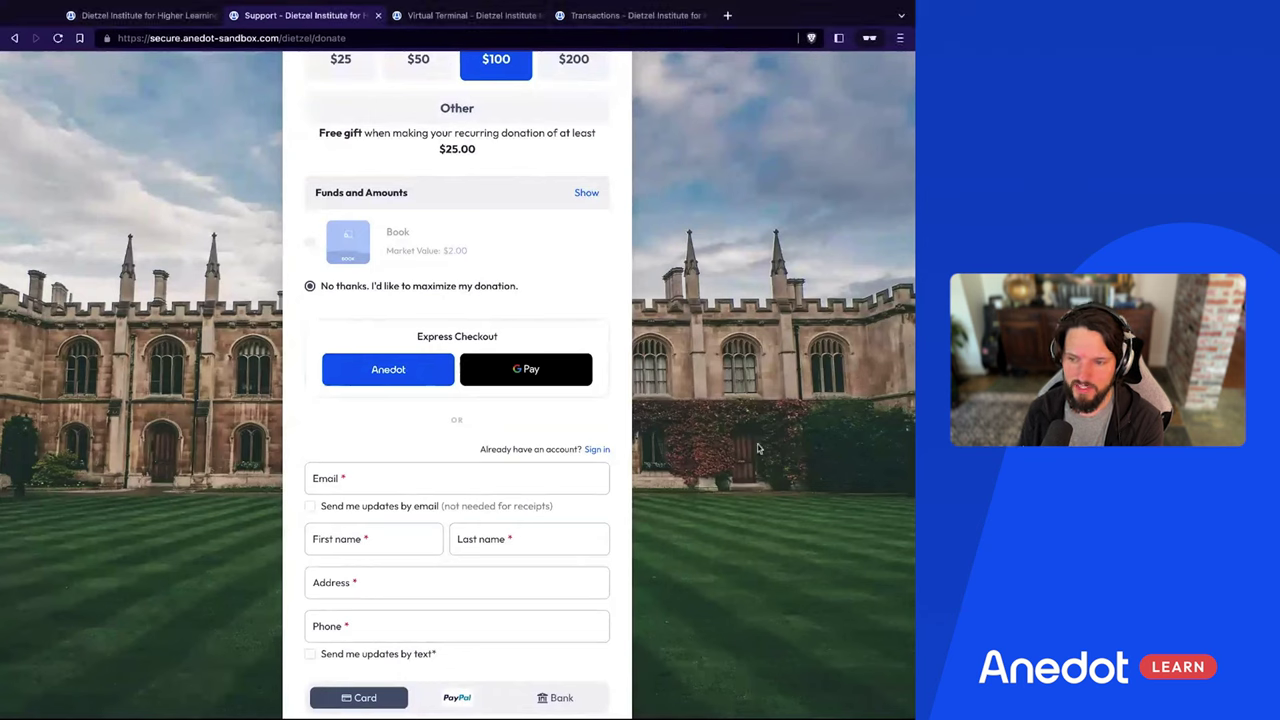
{"action": "scroll", "coordinate": [450, 430], "scroll_direction": "down", "scroll_amount": 3}
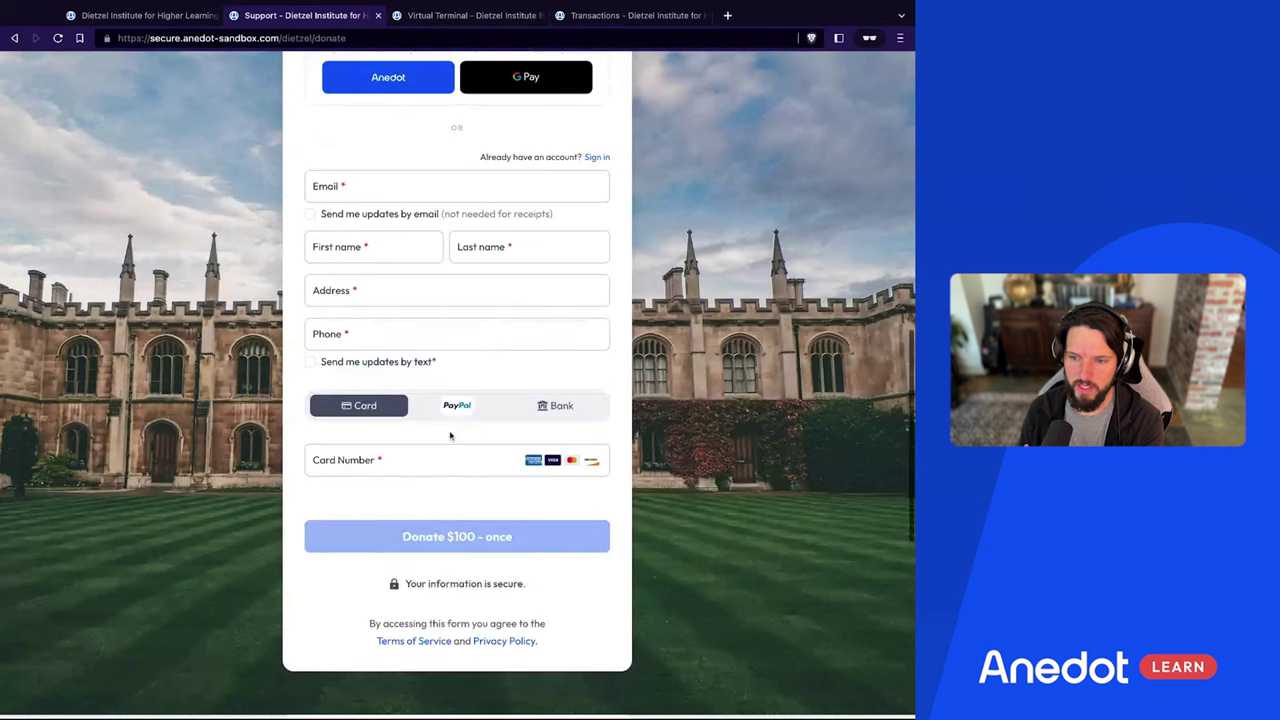
{"action": "scroll", "coordinate": [545, 410], "scroll_direction": "up", "scroll_amount": 3}
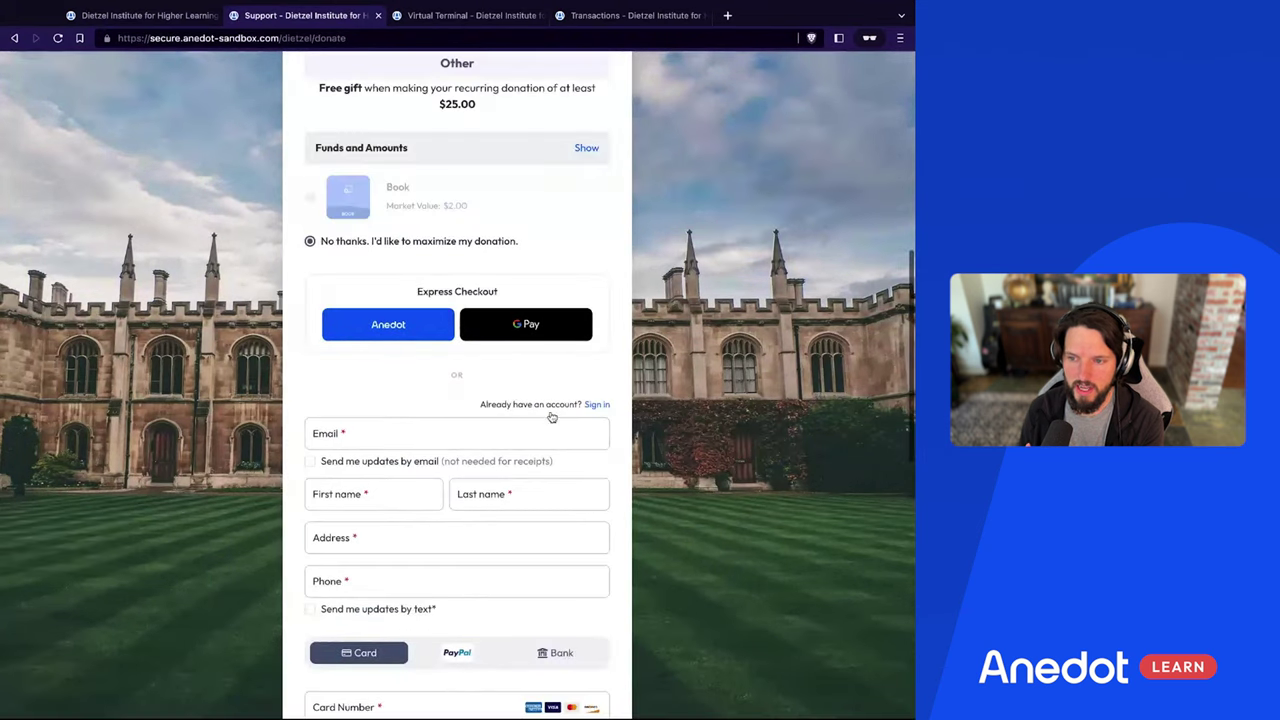